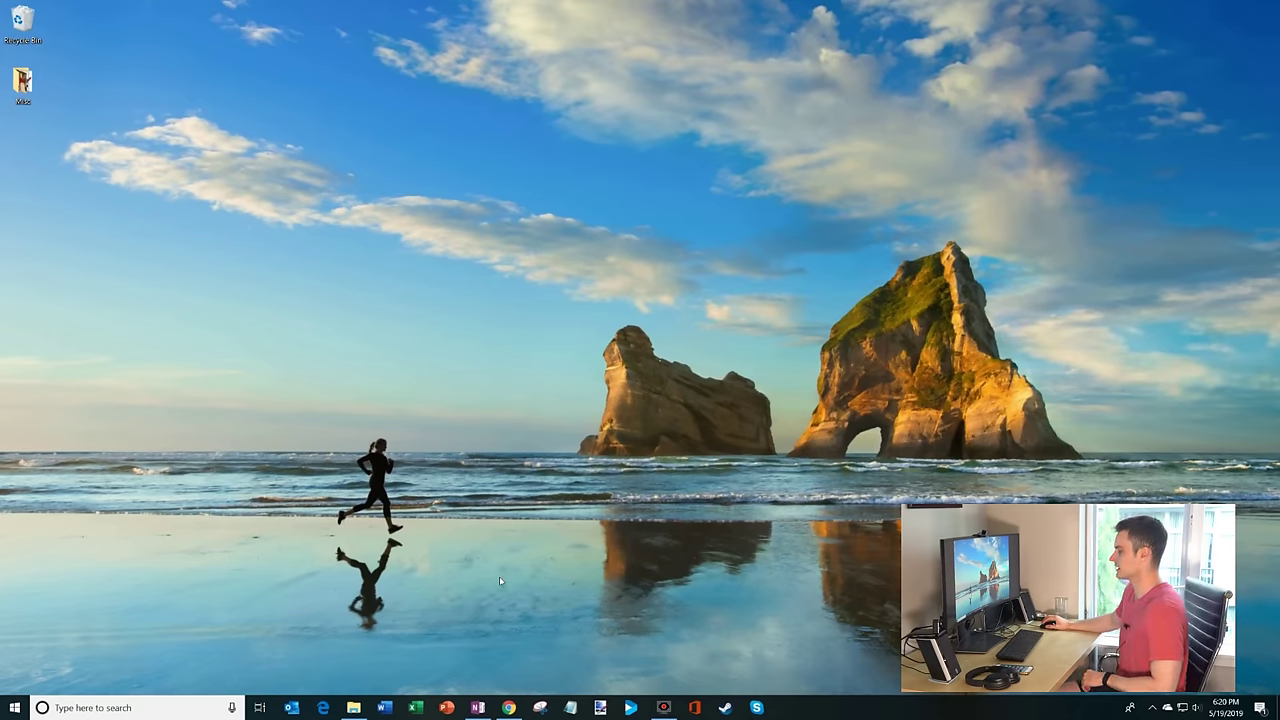
Open YouTube in Chrome, go to the Upload video page, and bring up the Clips folder.
left_click(510, 709)
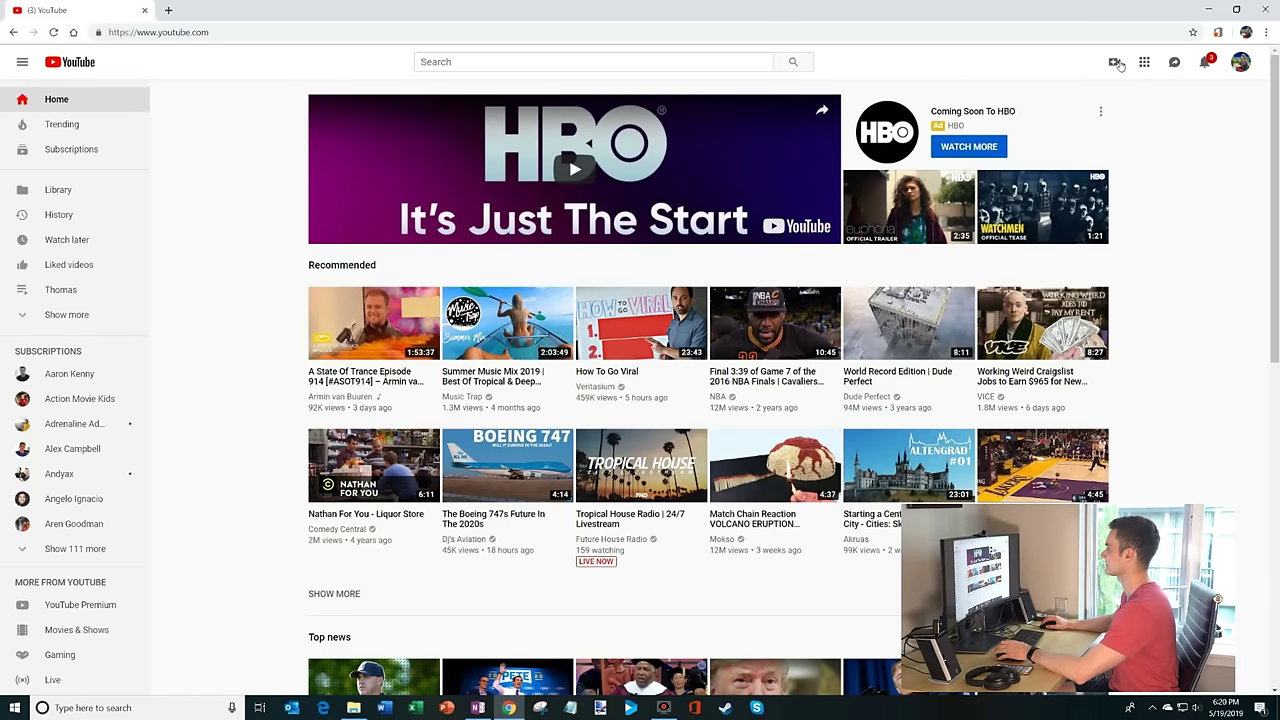
left_click(1117, 63)
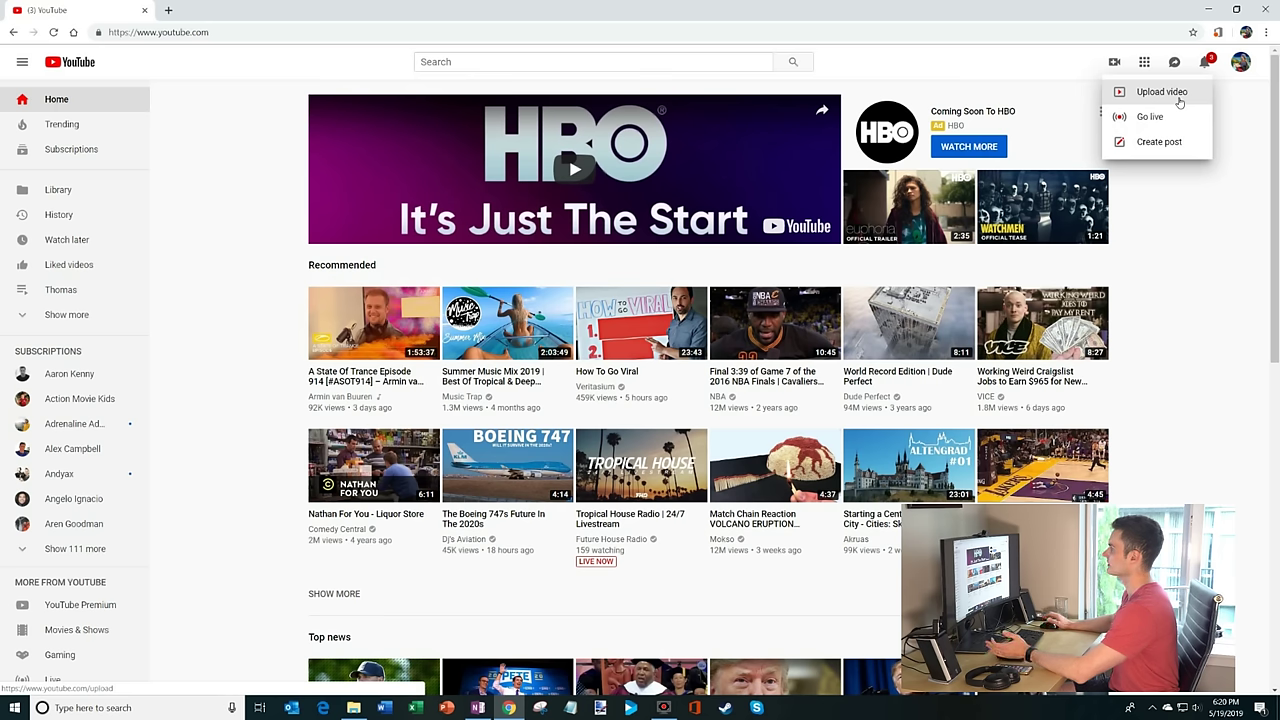
left_click(1178, 93)
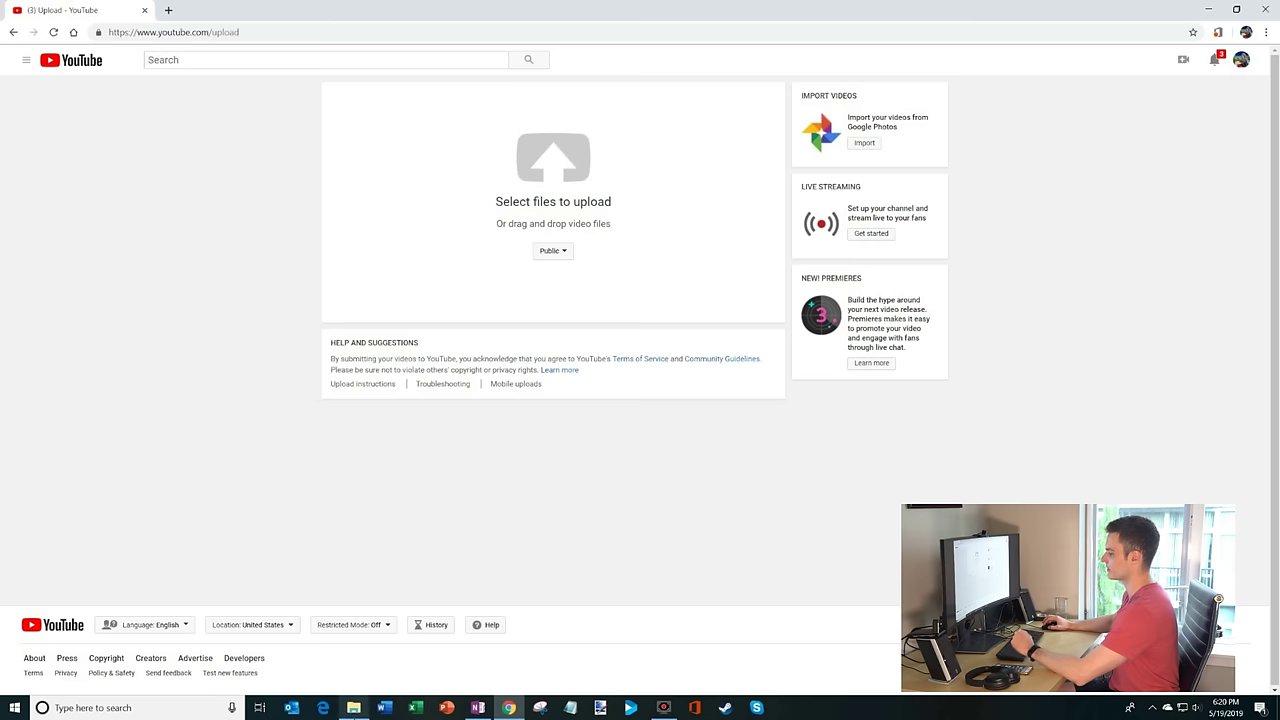
left_click(353, 707)
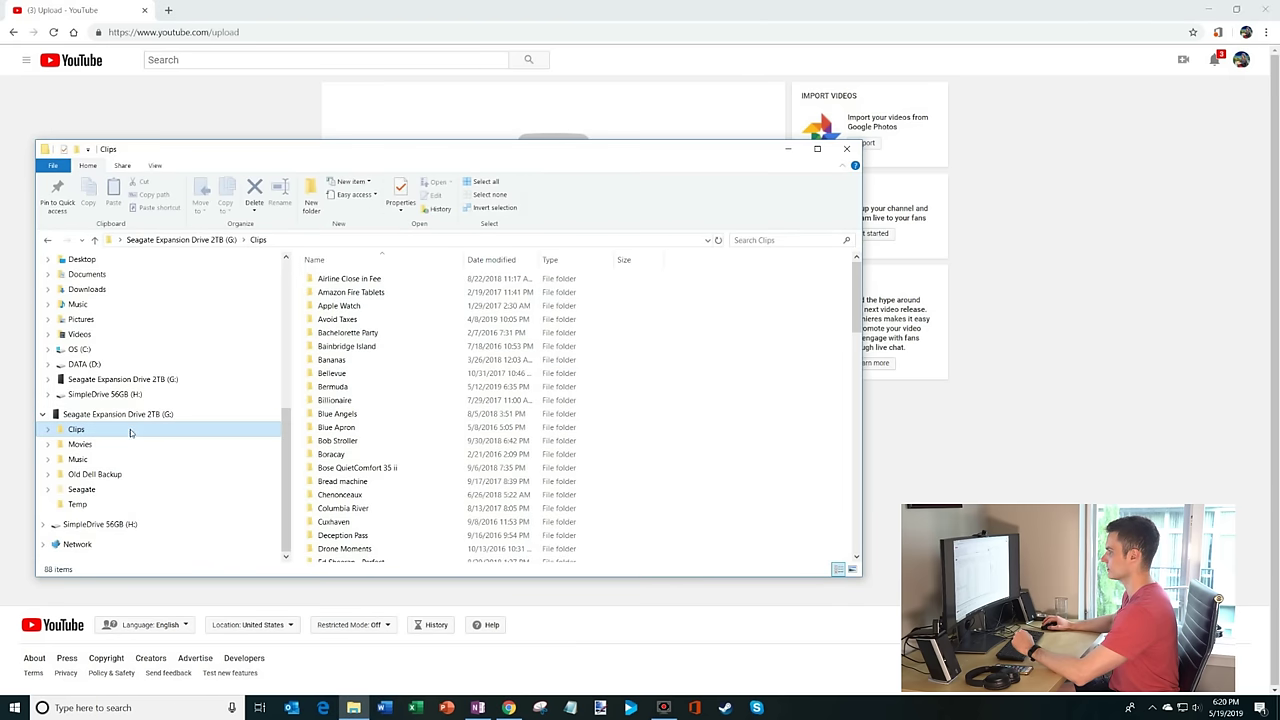
Choose GOPR5038.MP4 from the Clips > Oahu folder as the video to upload.
double_click(400, 279)
left_click_drag(457, 140, 860, 268)
left_click_drag(748, 445, 570, 182)
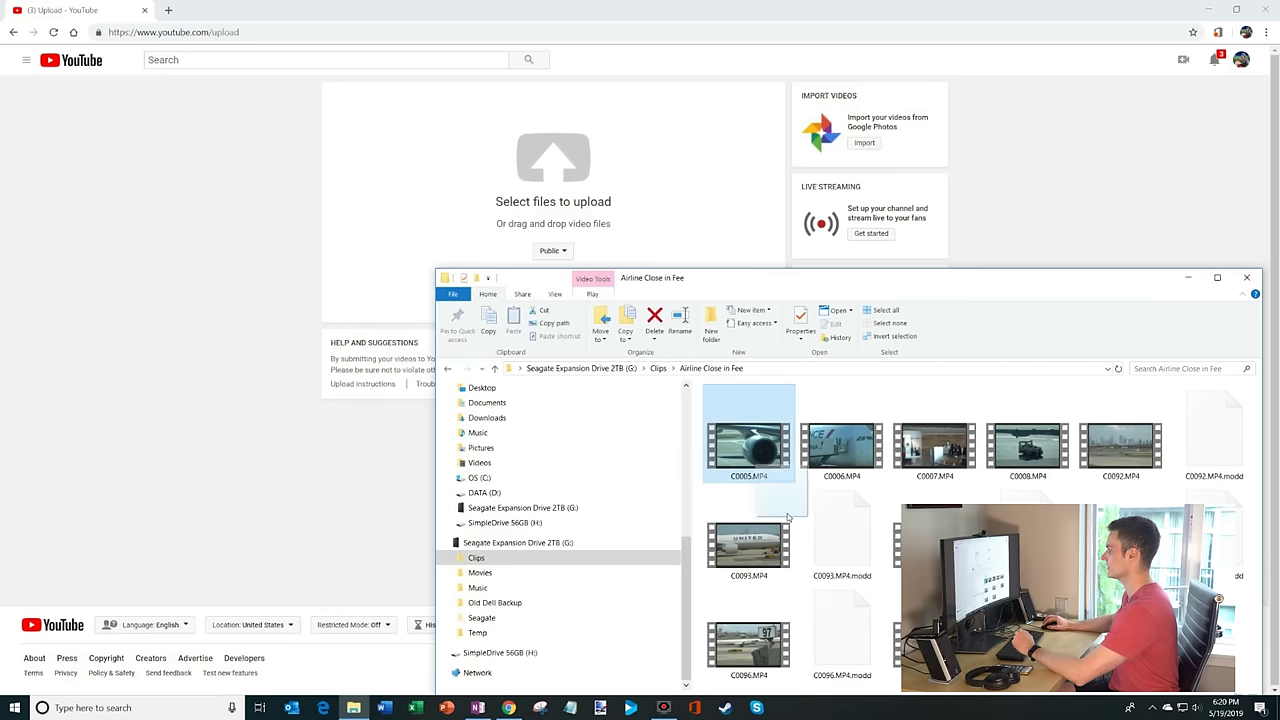
left_click(1154, 160)
left_click(561, 155)
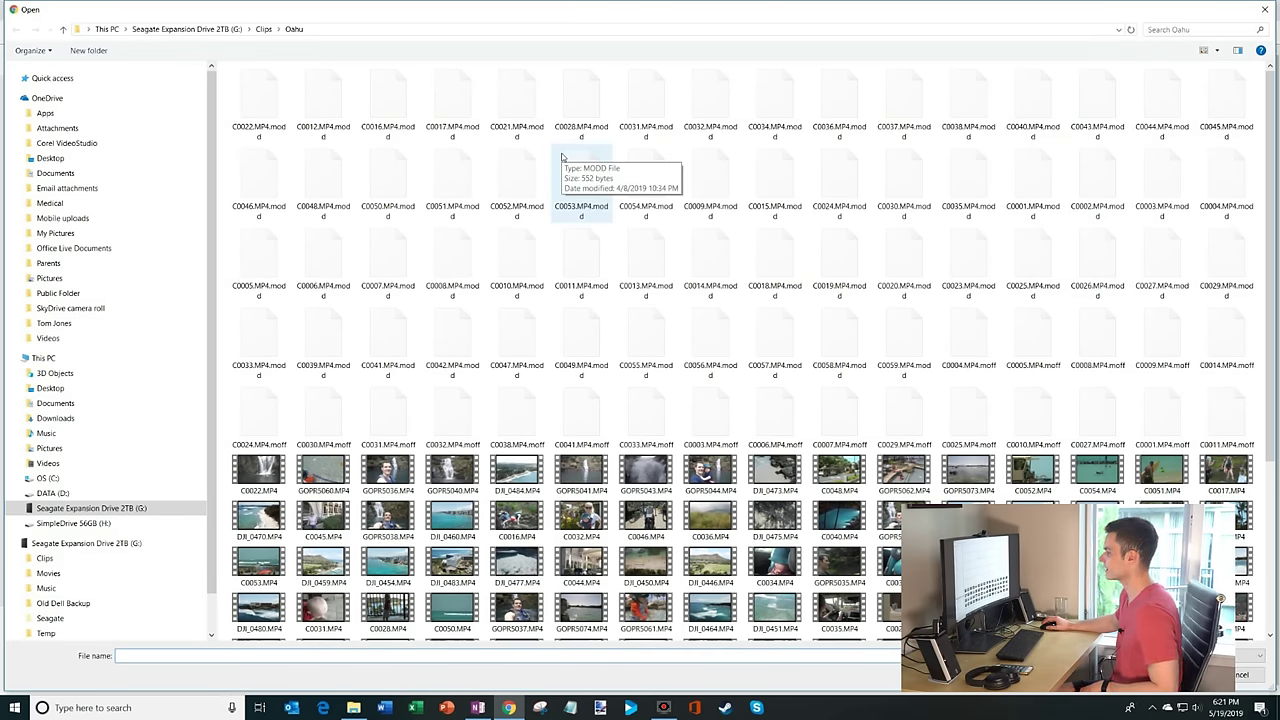
scroll(776, 390, "down", 3)
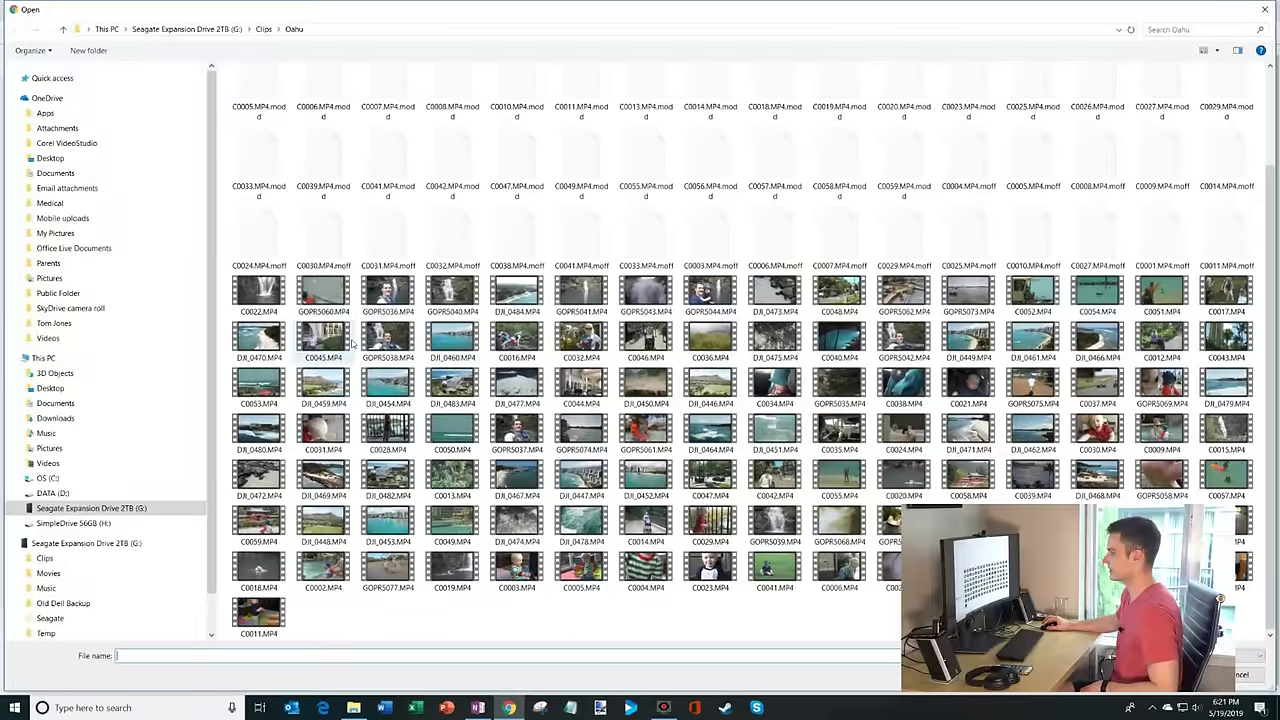
left_click(383, 338)
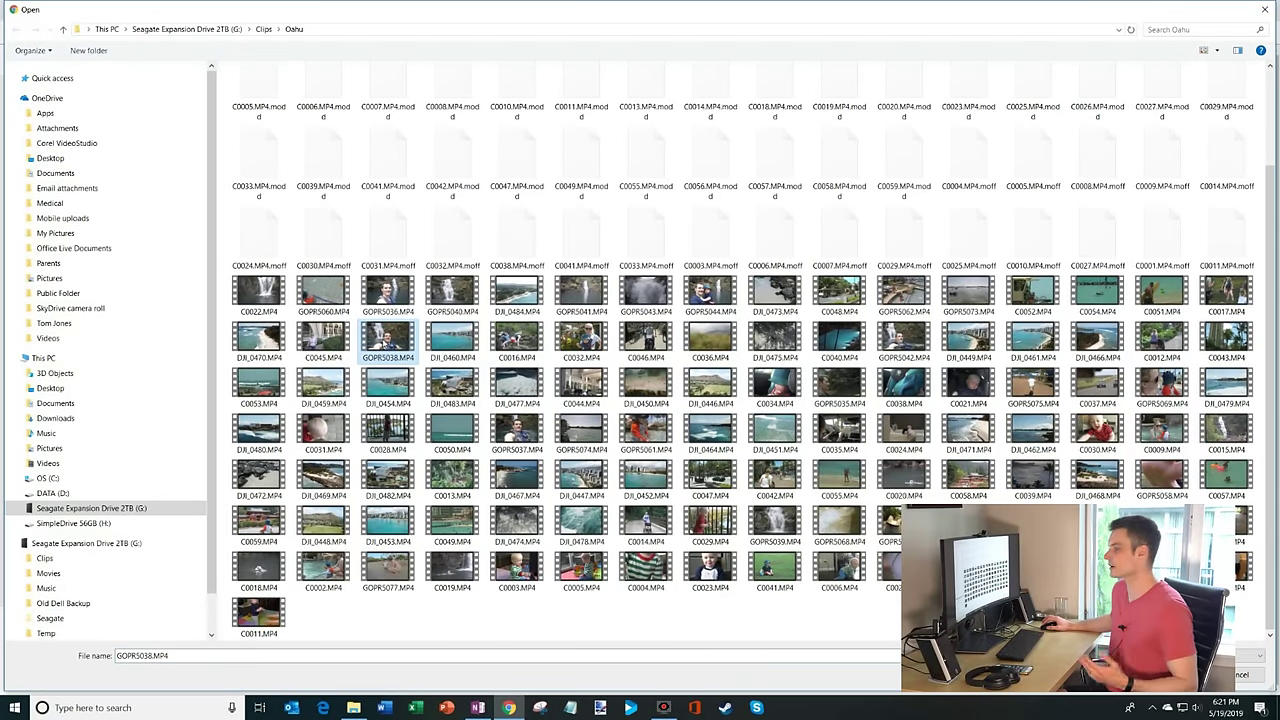
double_click(383, 337)
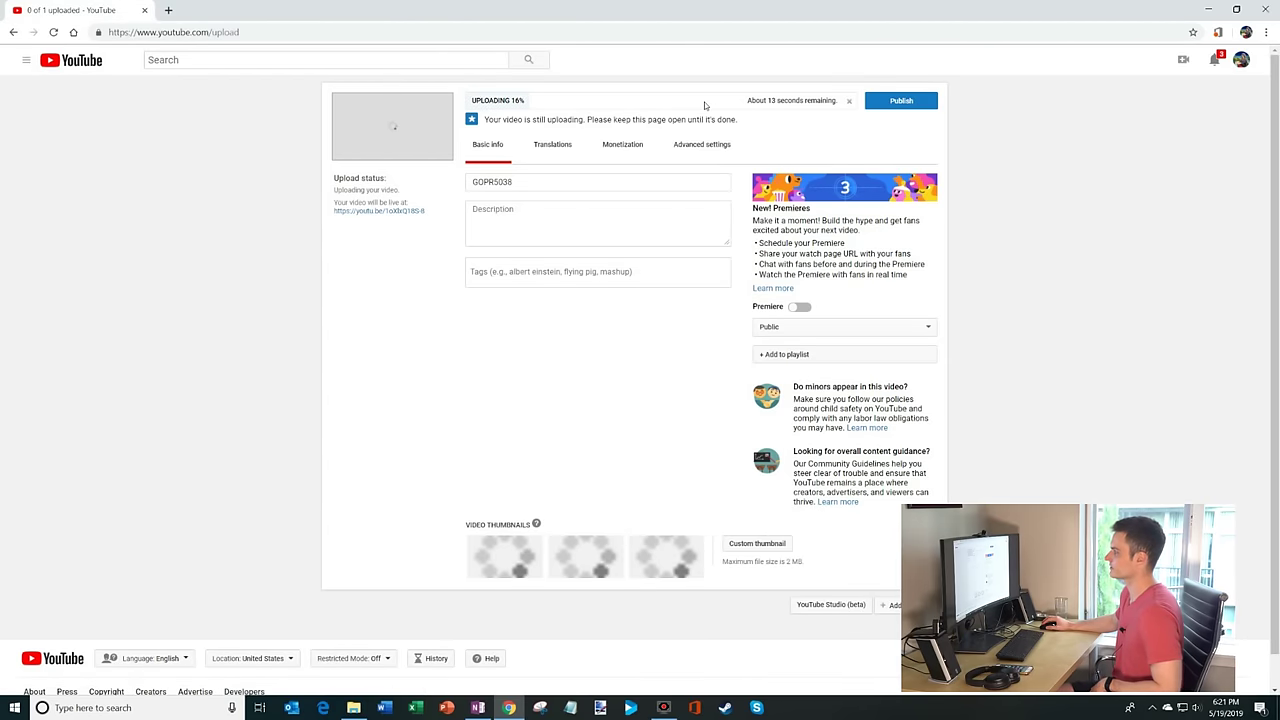
Give the clip a title ending 'under waterfall' and the description 'Me swimming to a waterfall'.
double_click(554, 182)
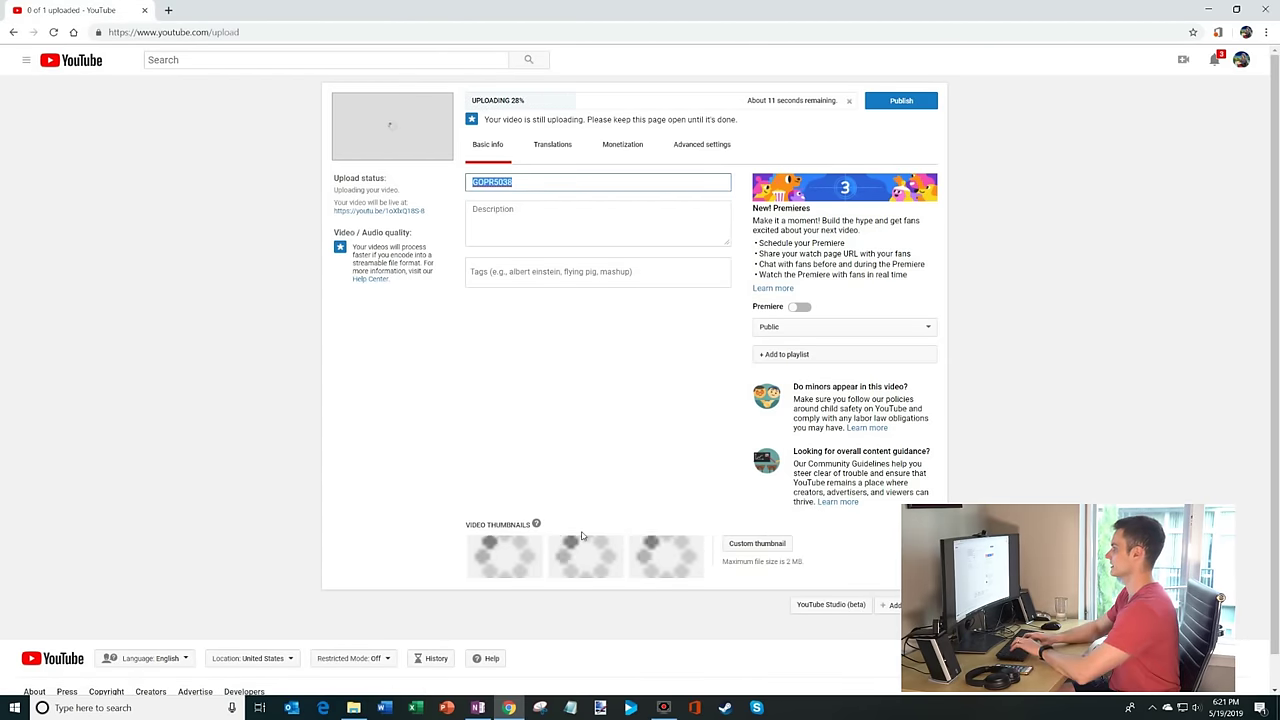
type("Me s")
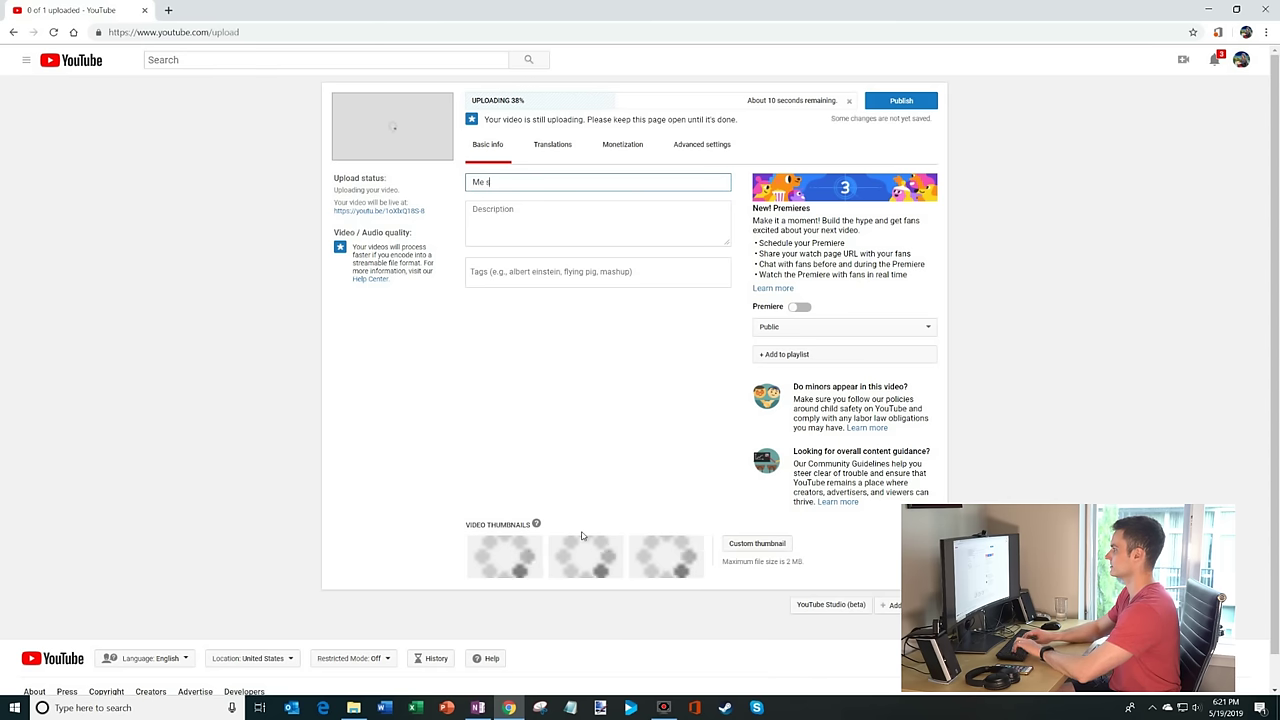
type("wimming to a waterfal")
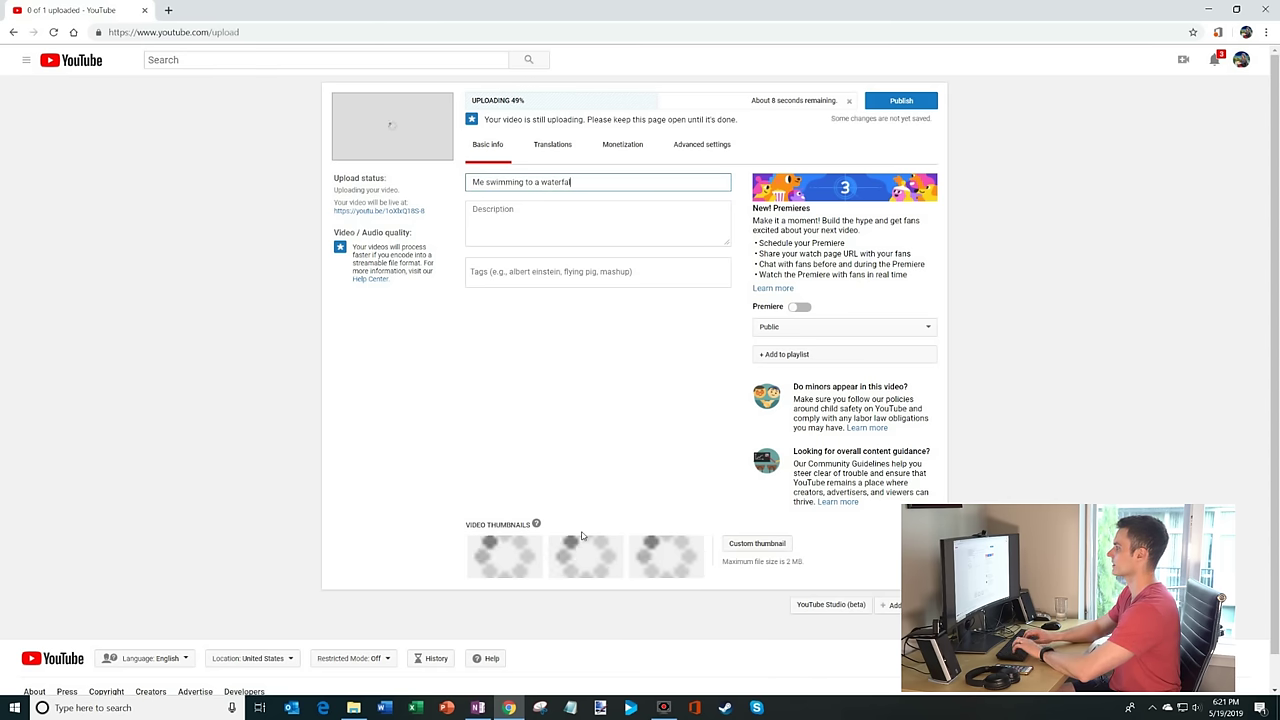
type("l")
key("Tab")
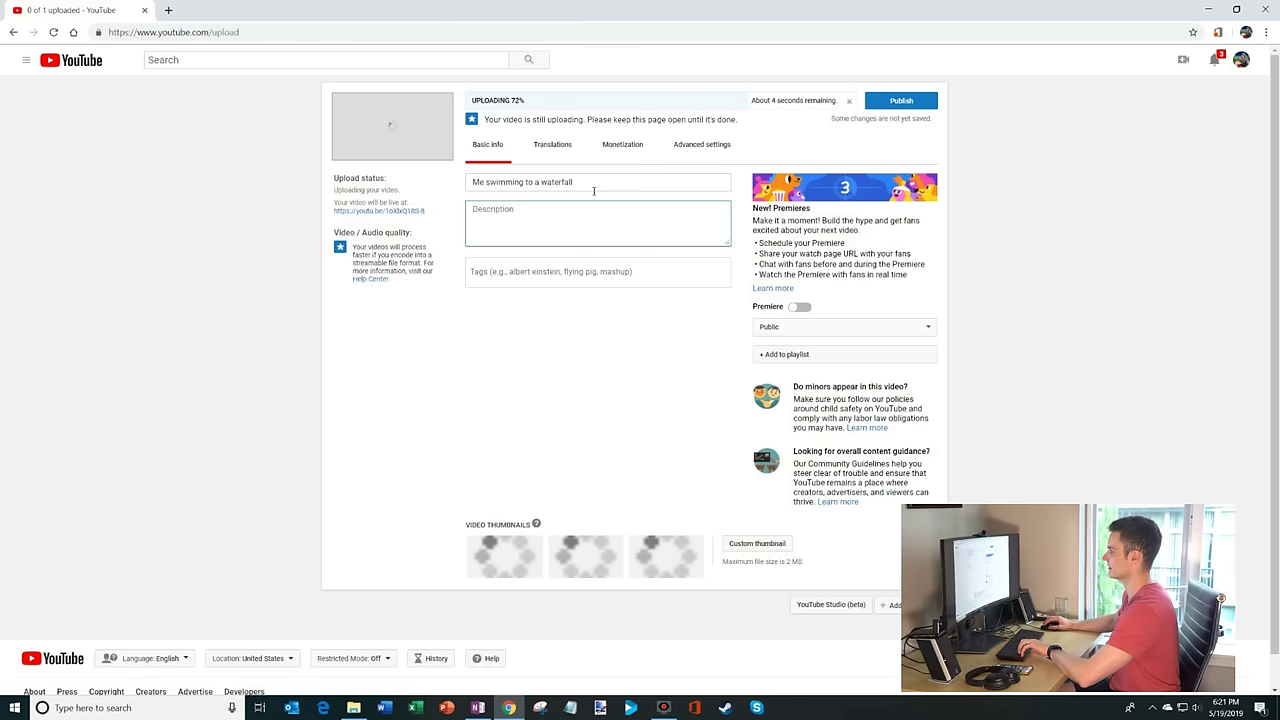
key("shift+Tab")
key("BackSpace")
key("ctrl+c")
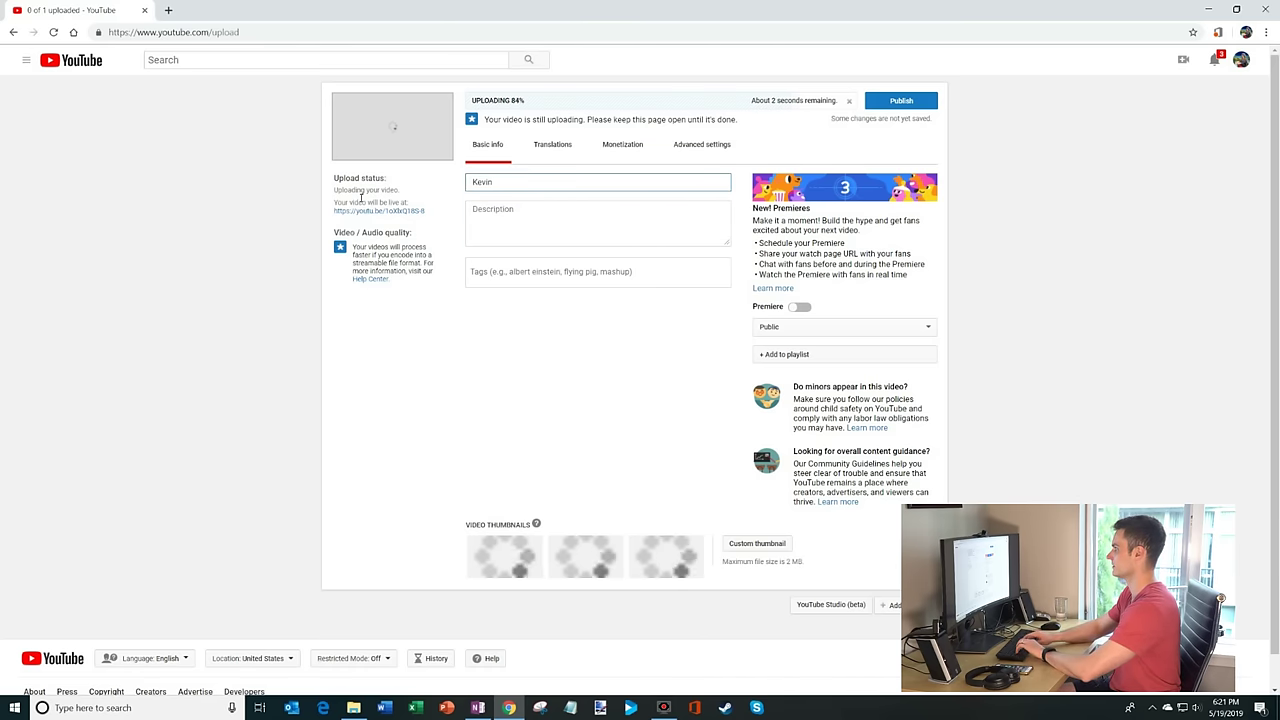
type("fall")
key("Tab")
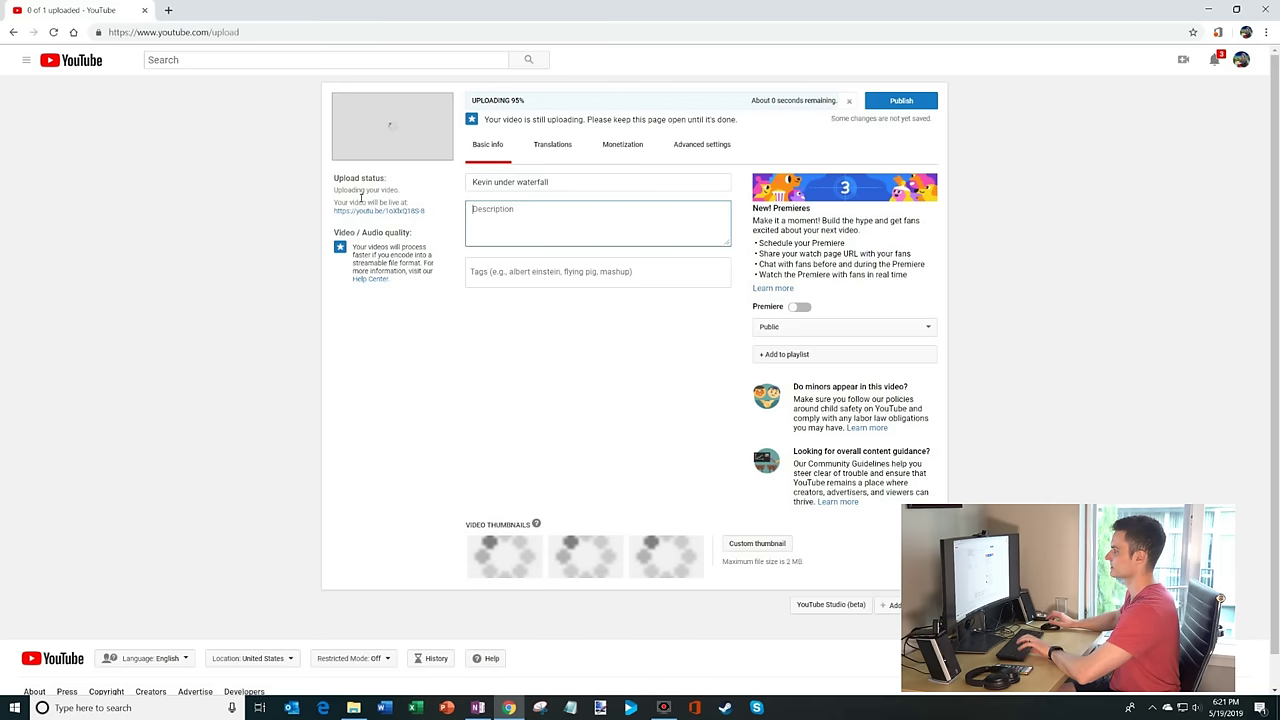
key("ctrl+v")
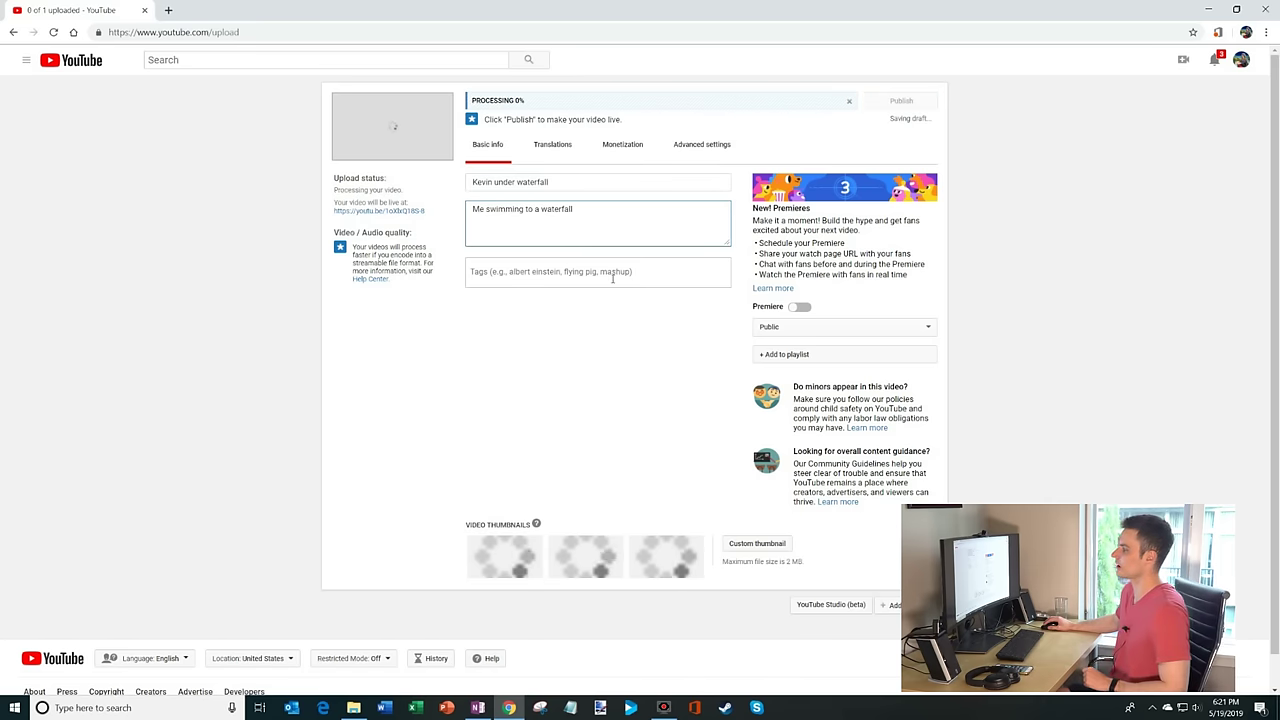
Add the tags waterfall and swimming to the video.
left_click(613, 279)
type("wat")
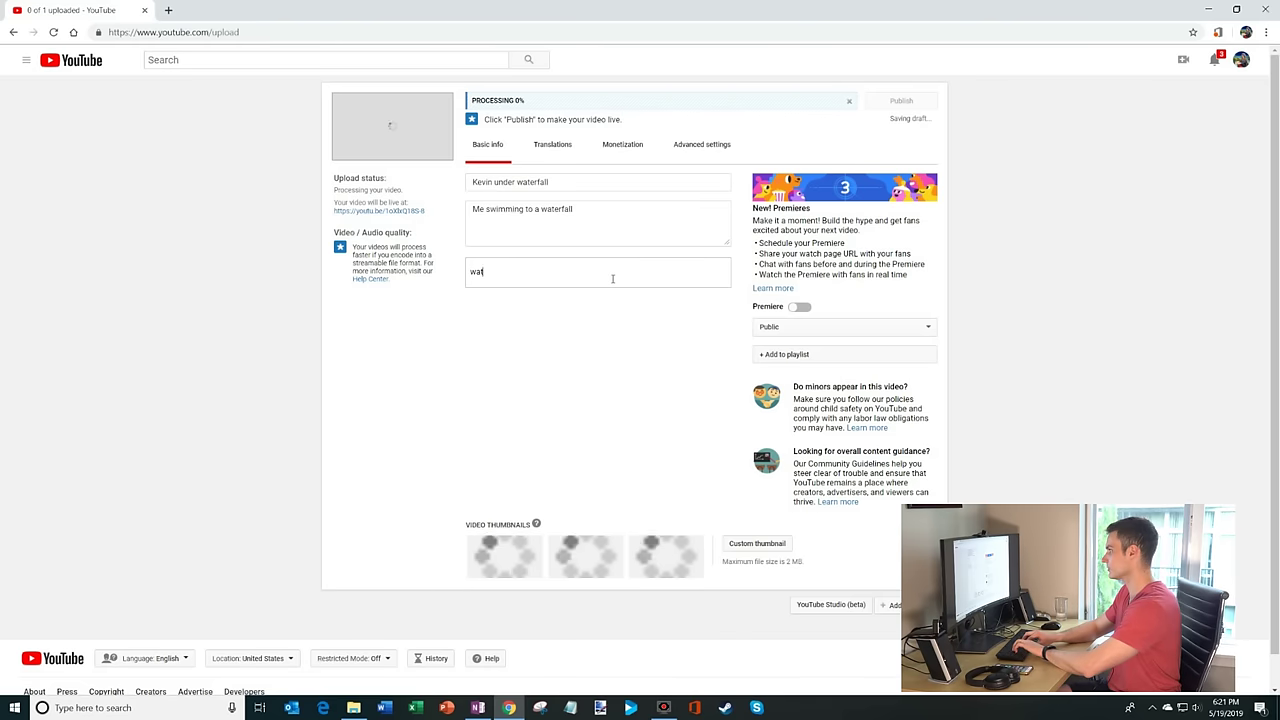
type("erfall,w")
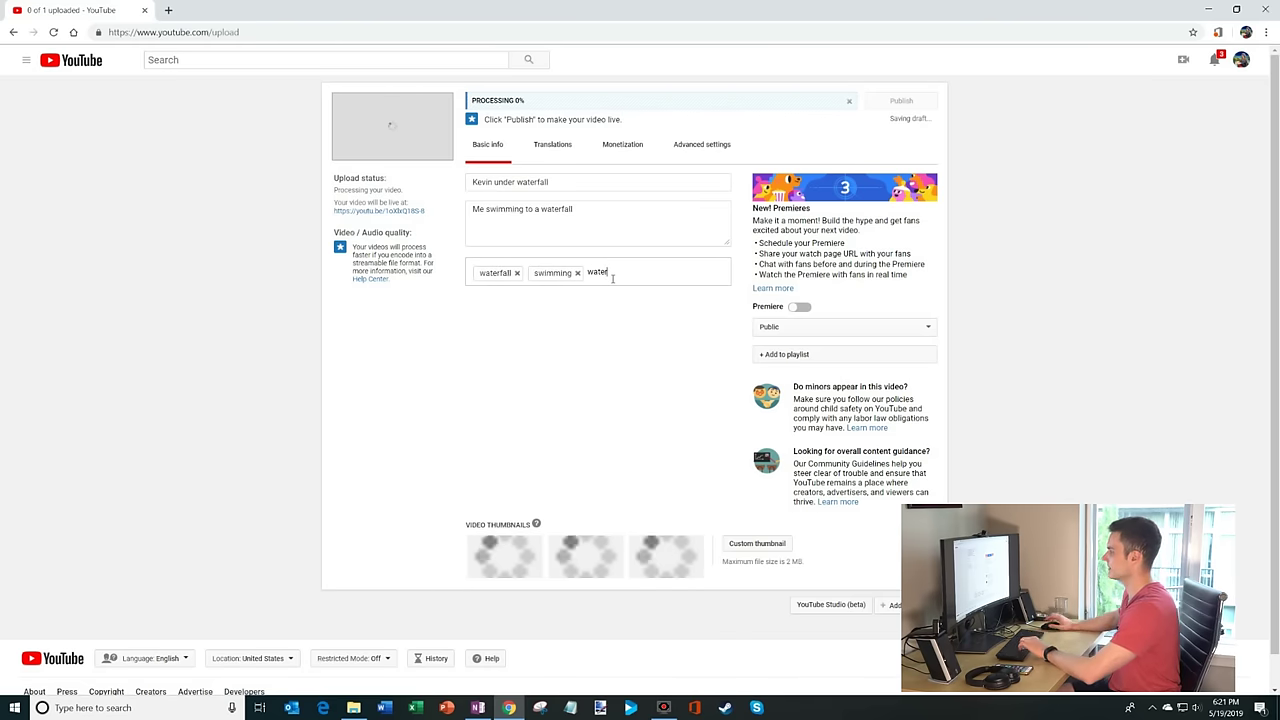
left_click(656, 211)
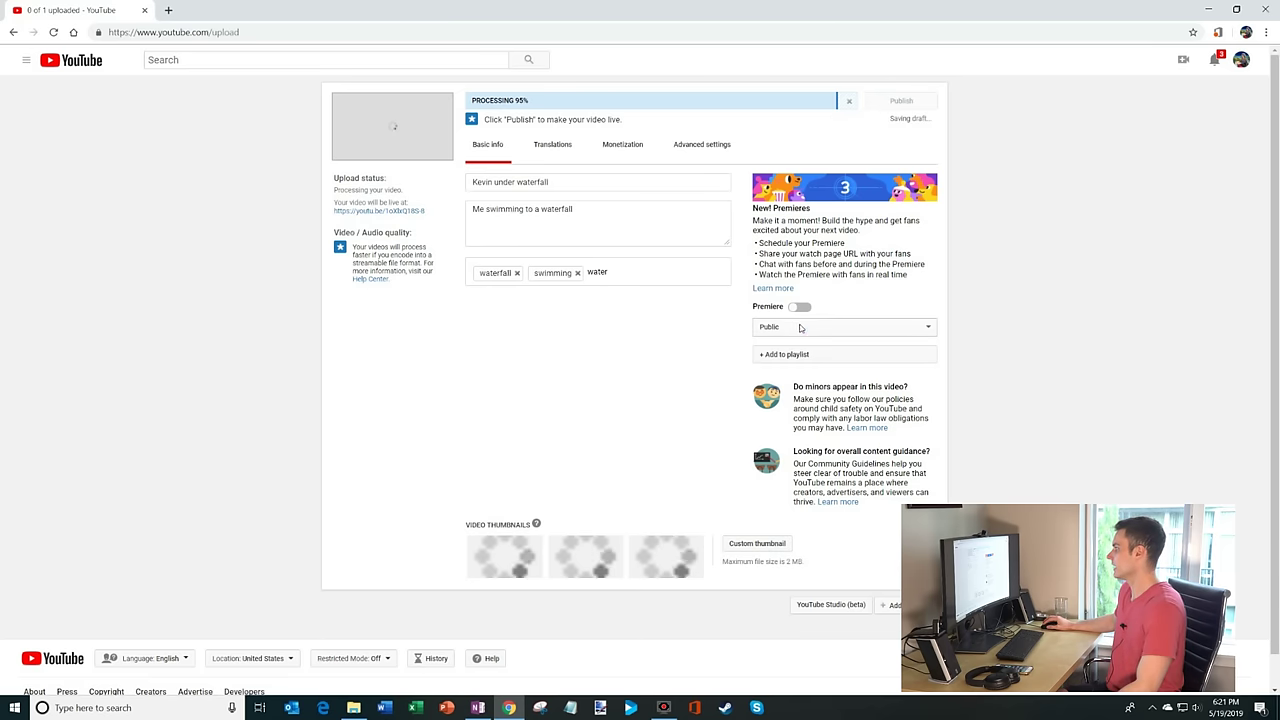
left_click(887, 328)
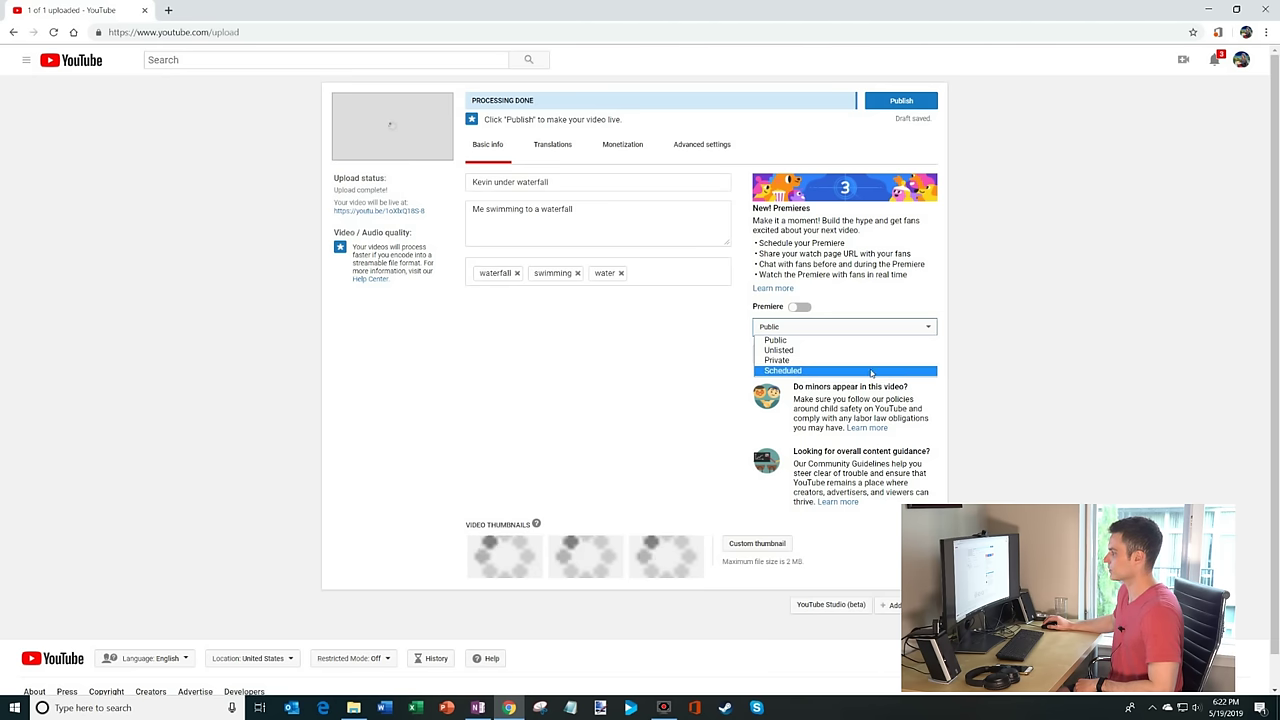
Set the waterfall video's visibility to Unlisted.
left_click(1074, 347)
left_click(848, 327)
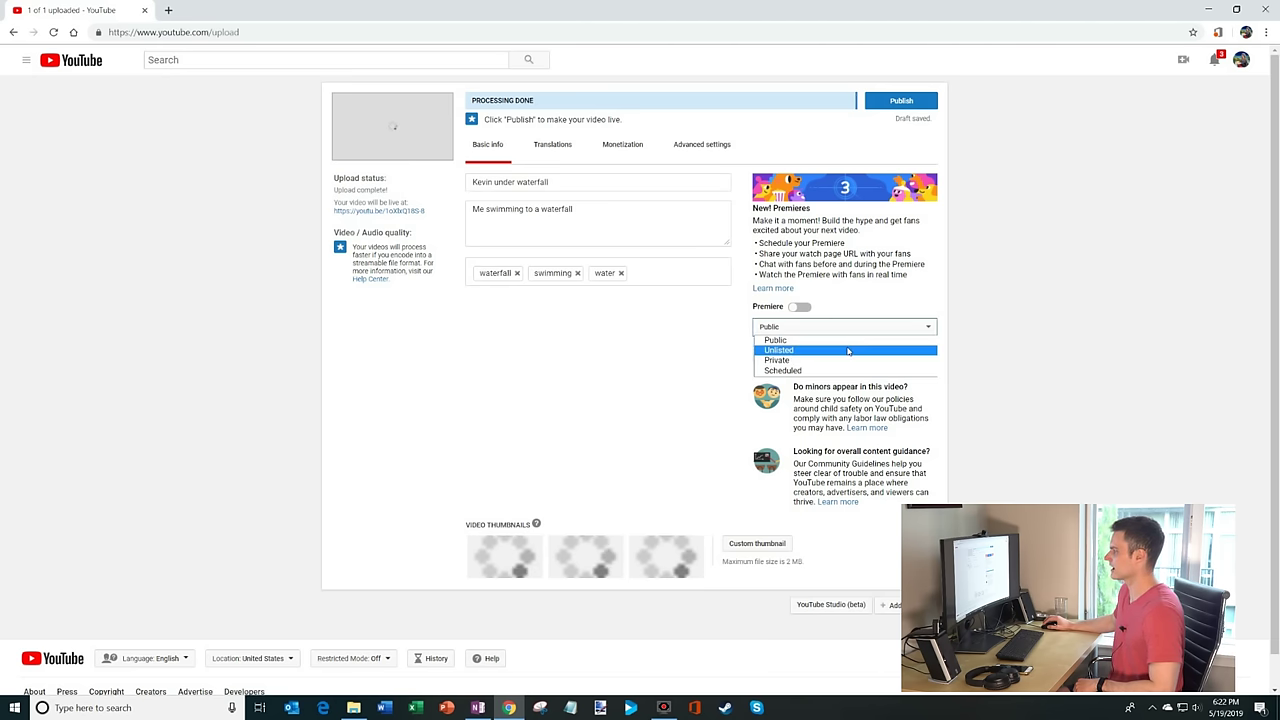
left_click(848, 350)
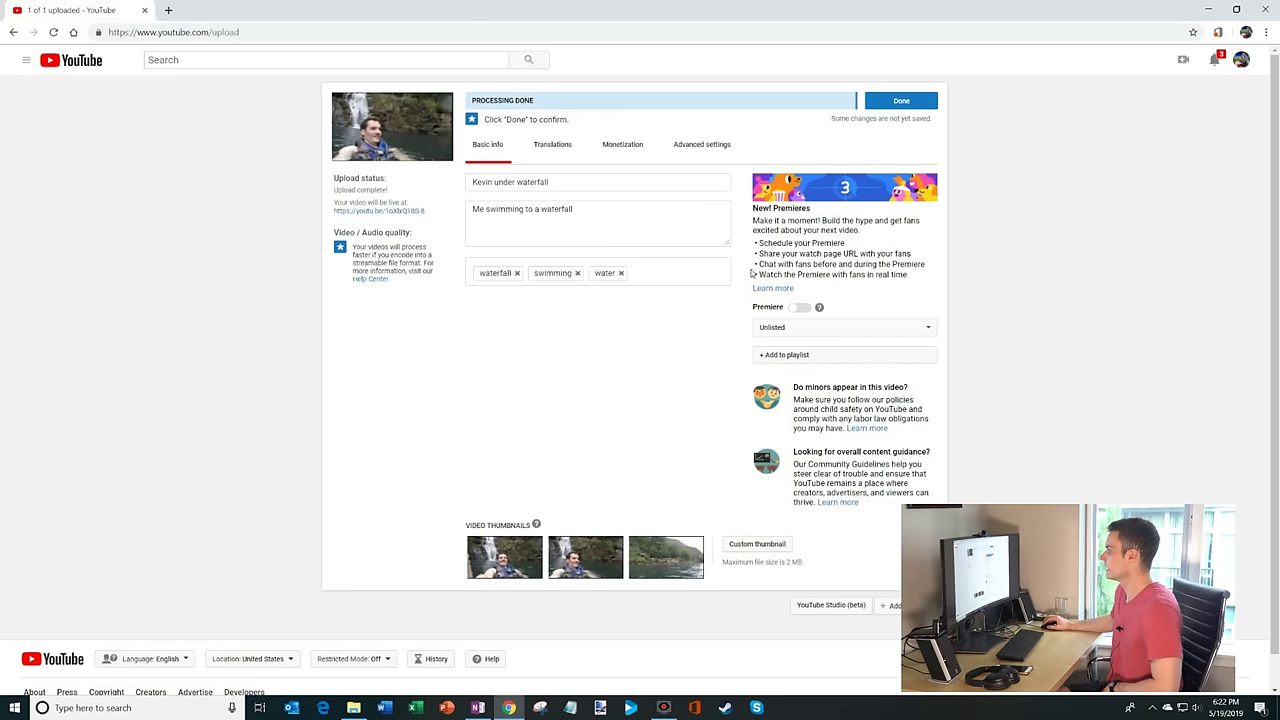
Leave the video out of any playlist and use the middle frame as its thumbnail.
left_click(845, 354)
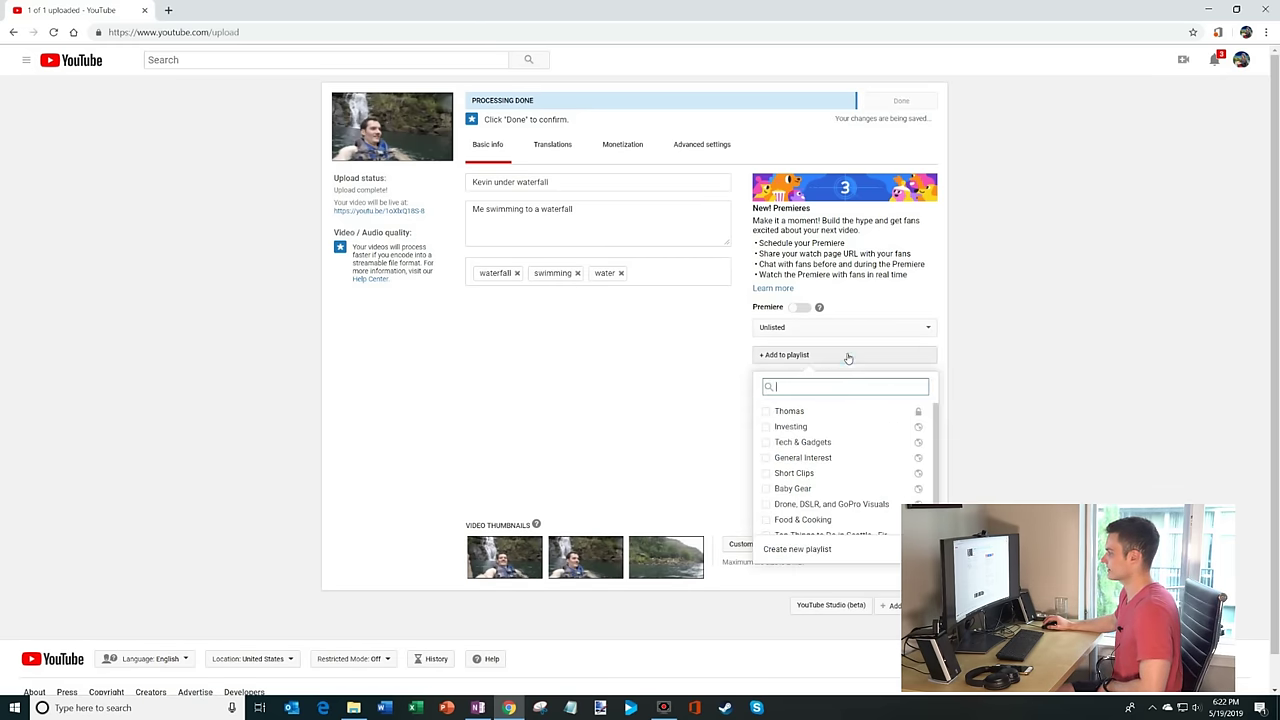
scroll(814, 443, "down", 1)
scroll(806, 449, "up", 1)
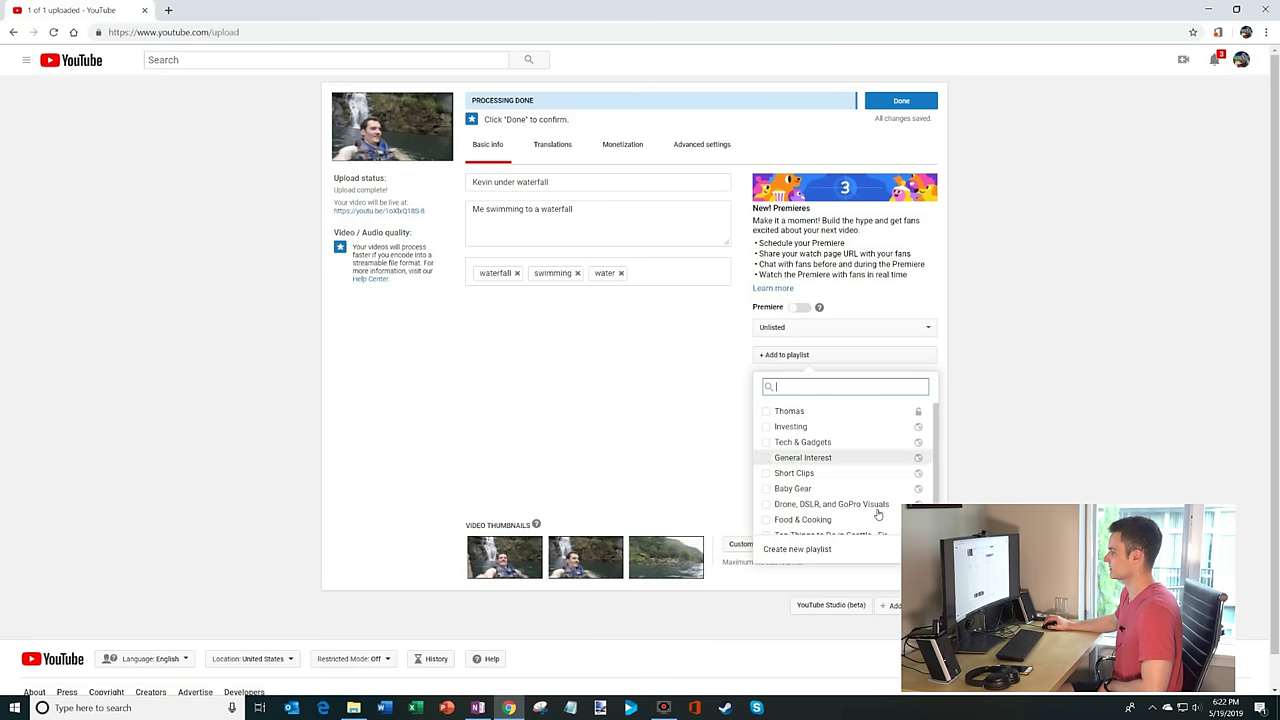
scroll(878, 514, "down", 1)
scroll(878, 514, "up", 1)
scroll(878, 514, "down", 1)
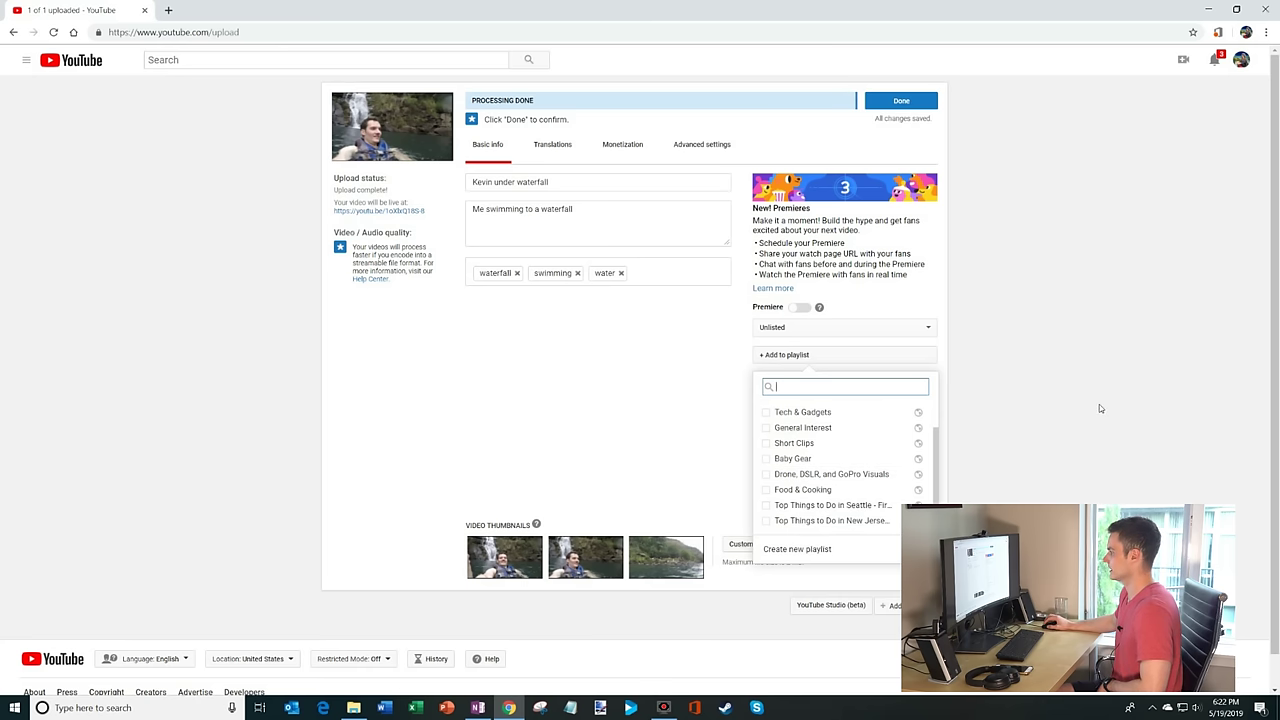
left_click(1099, 404)
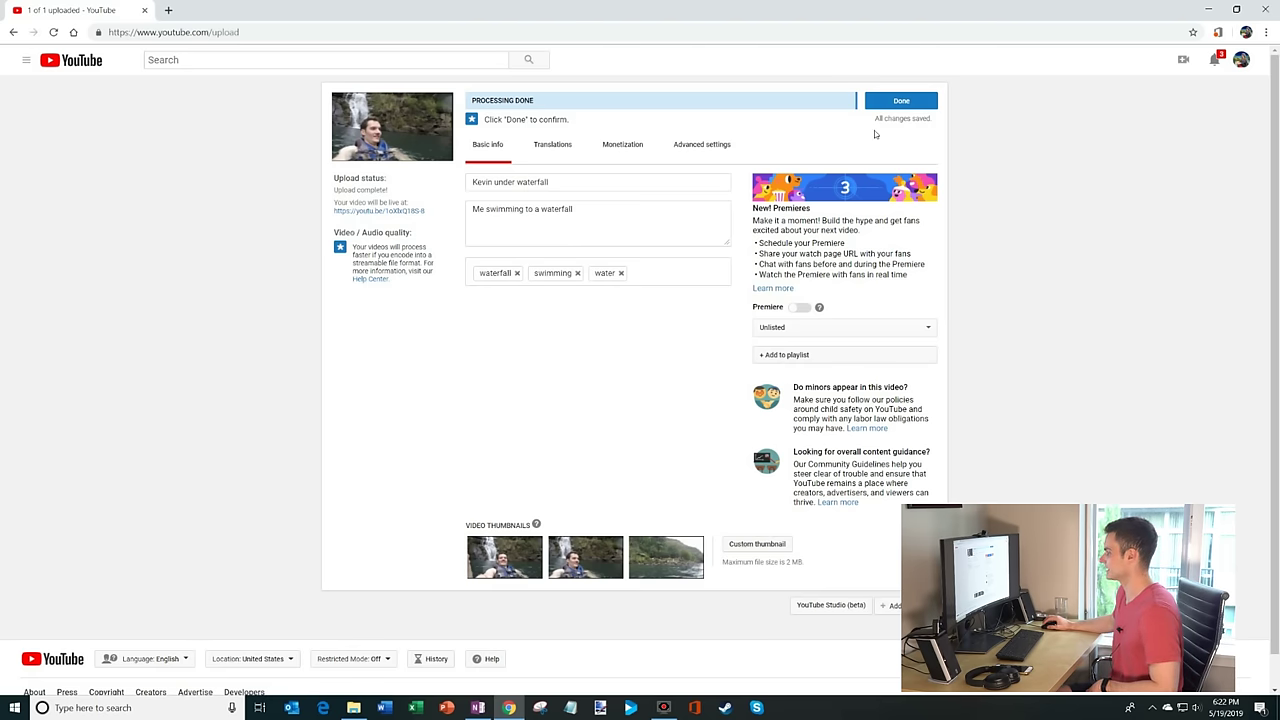
left_click(586, 572)
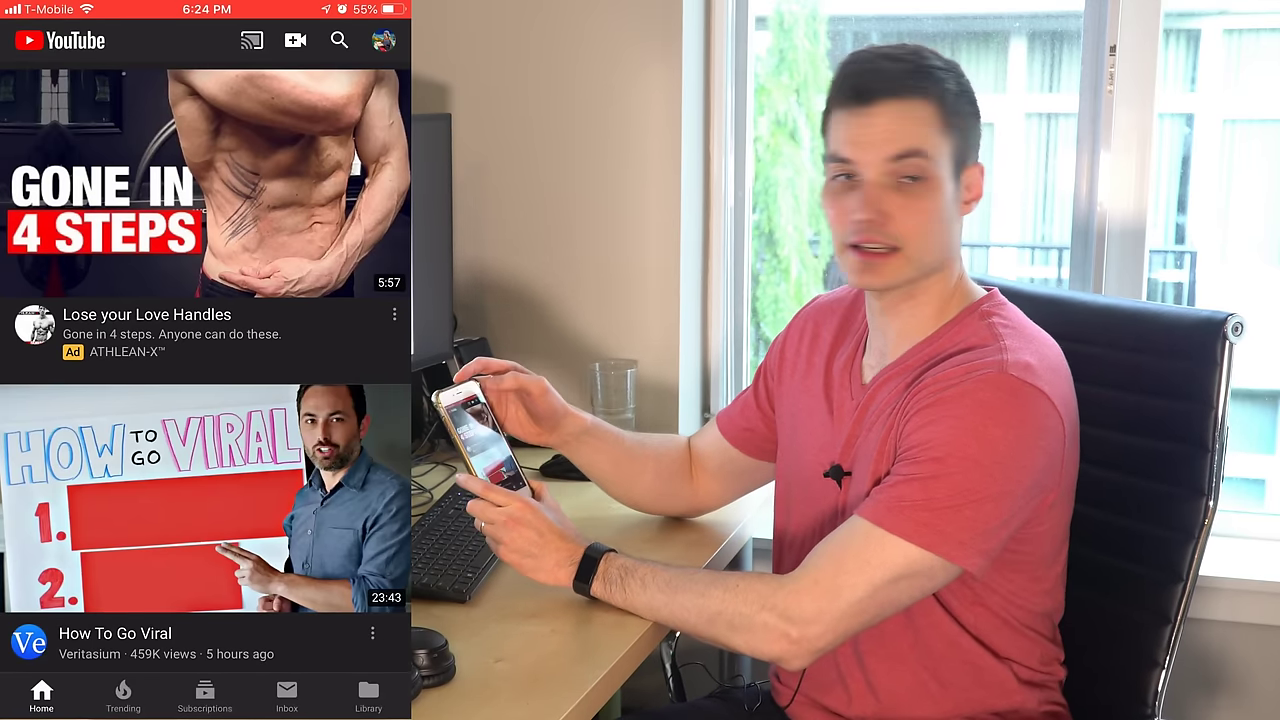
In the mobile app, select the 0:13 slide clip from the gallery and skip trimming.
left_click(295, 40)
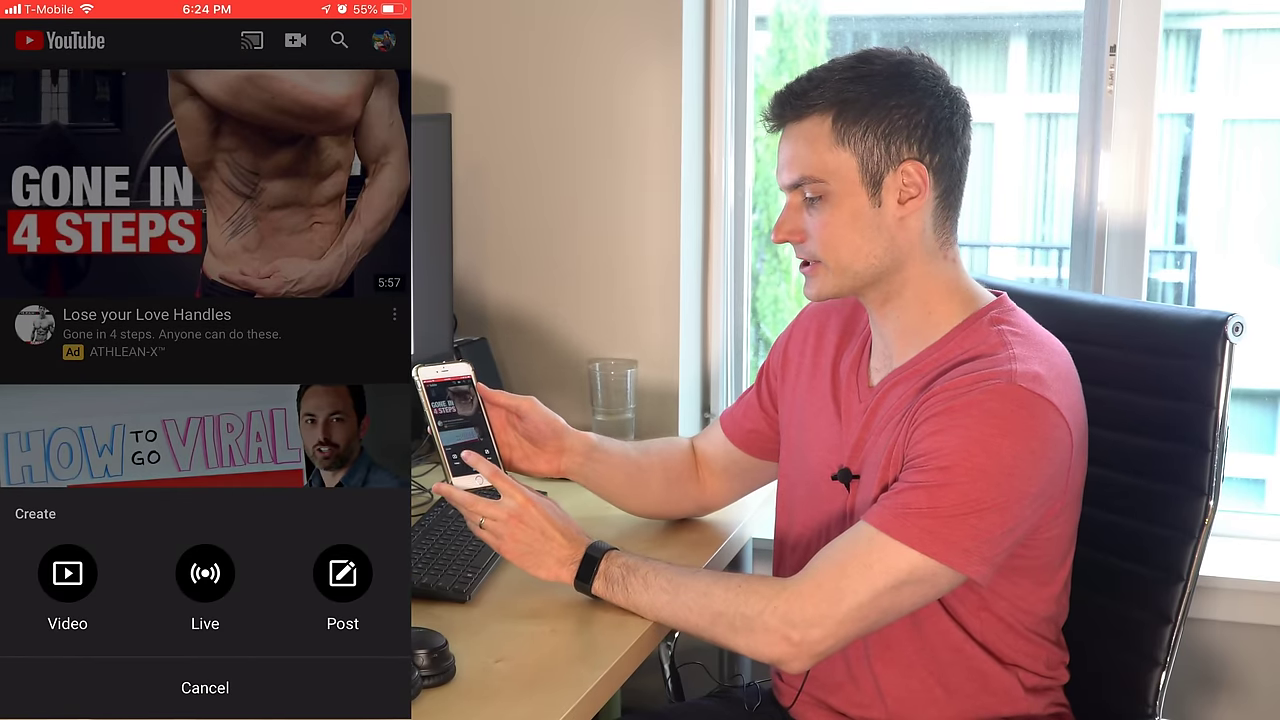
left_click(67, 580)
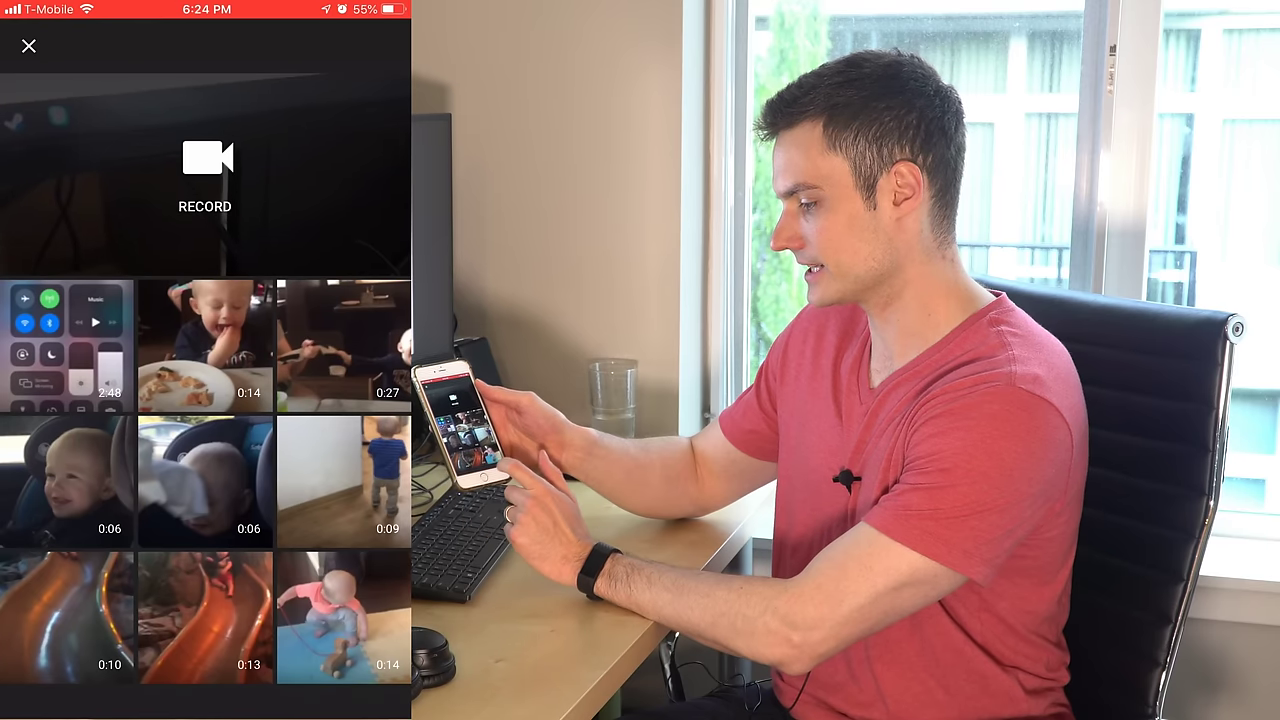
left_click(343, 617)
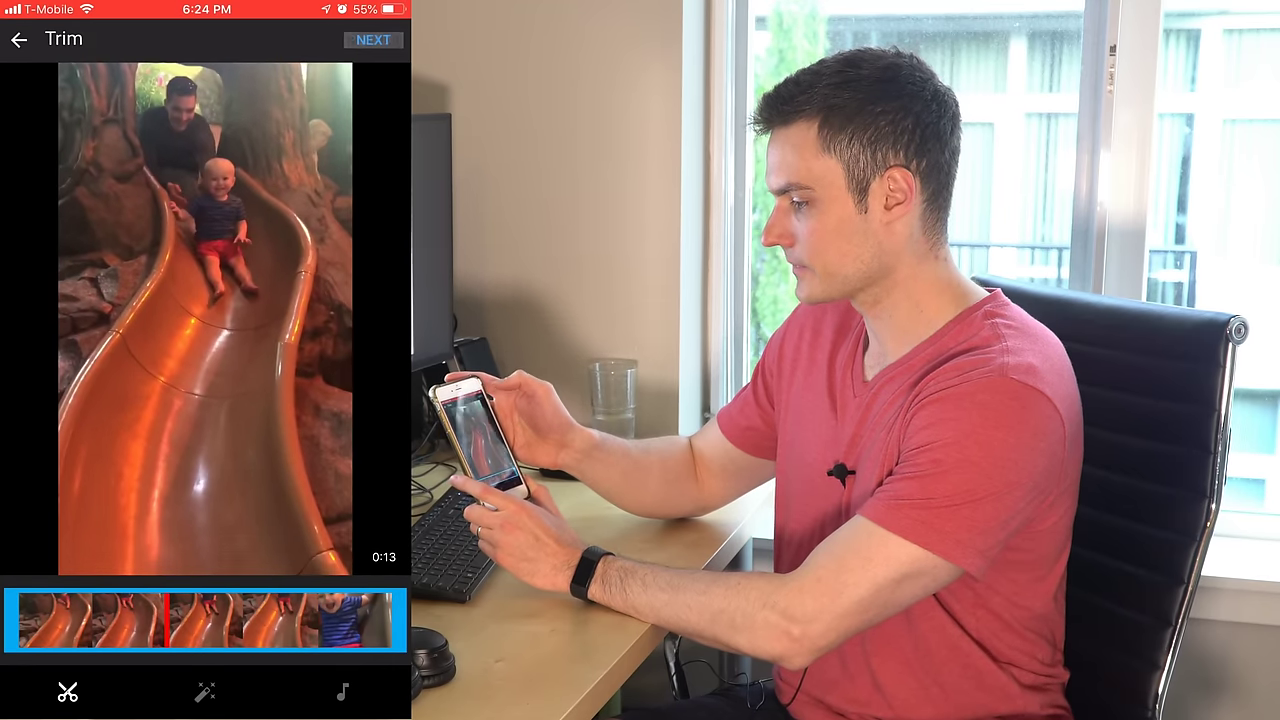
left_click(373, 39)
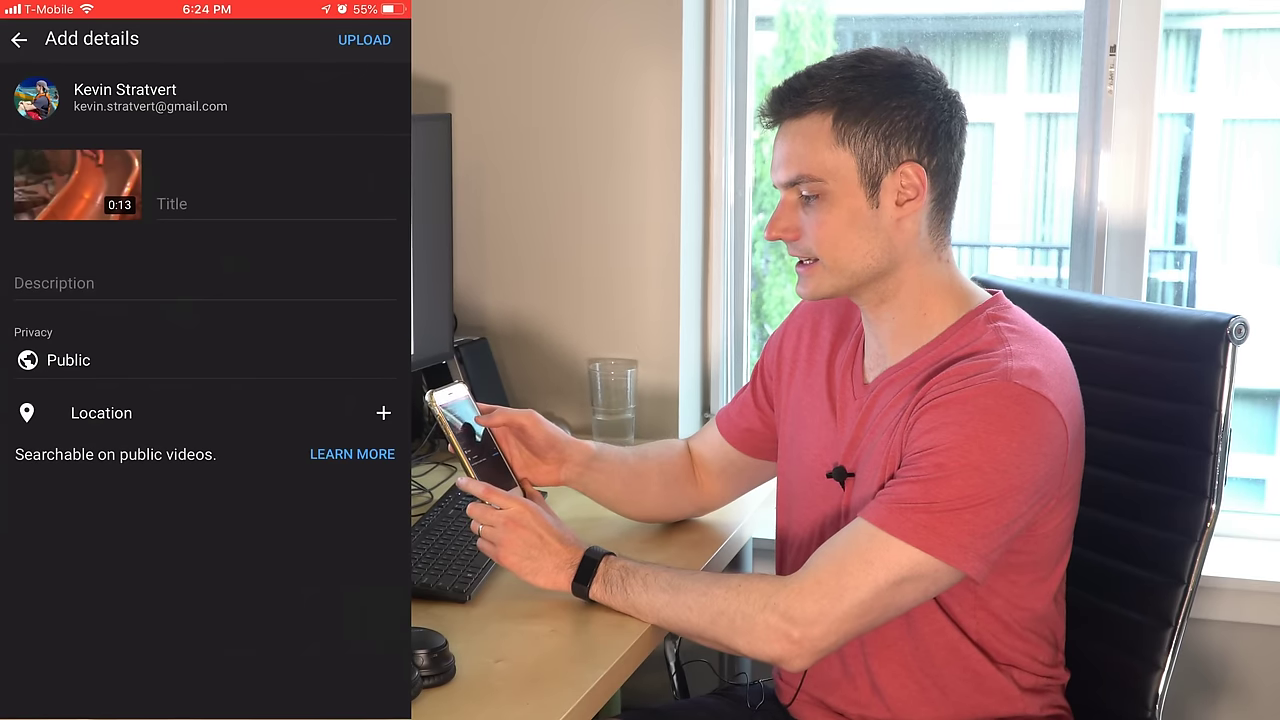
Title the clip 'Slide' with the description 'Going down slide'.
left_click(172, 204)
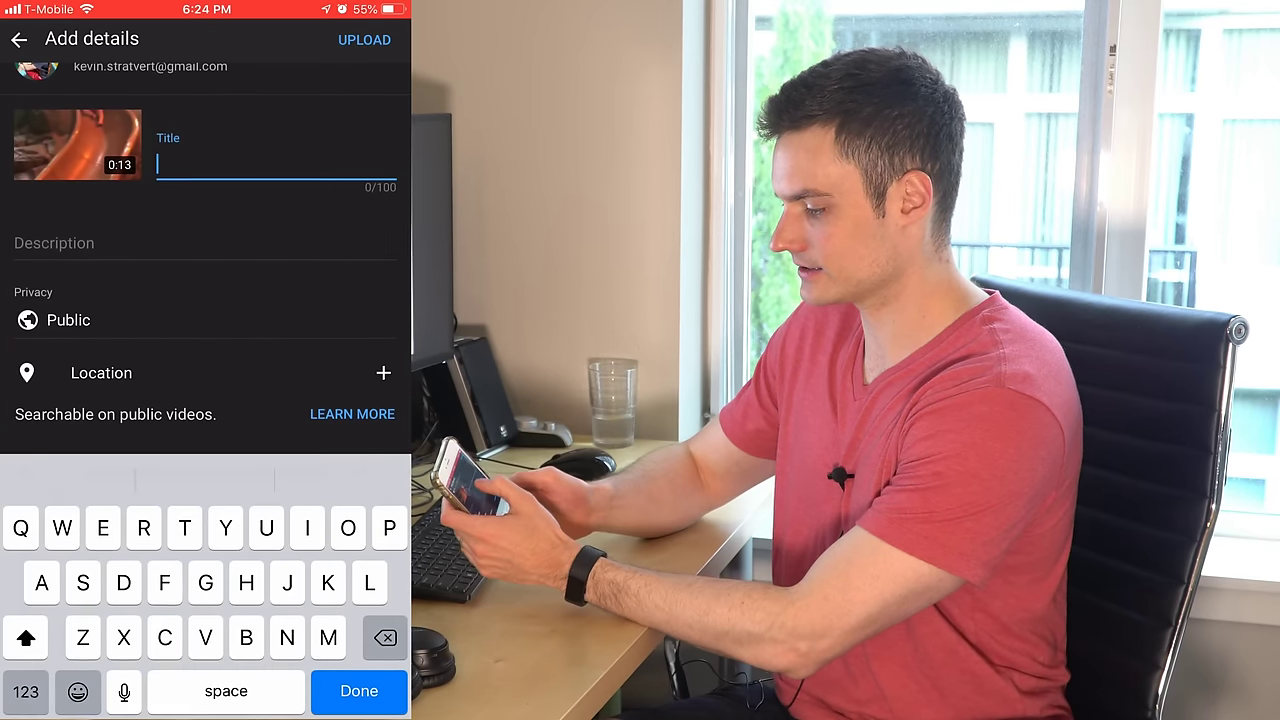
type("Slide")
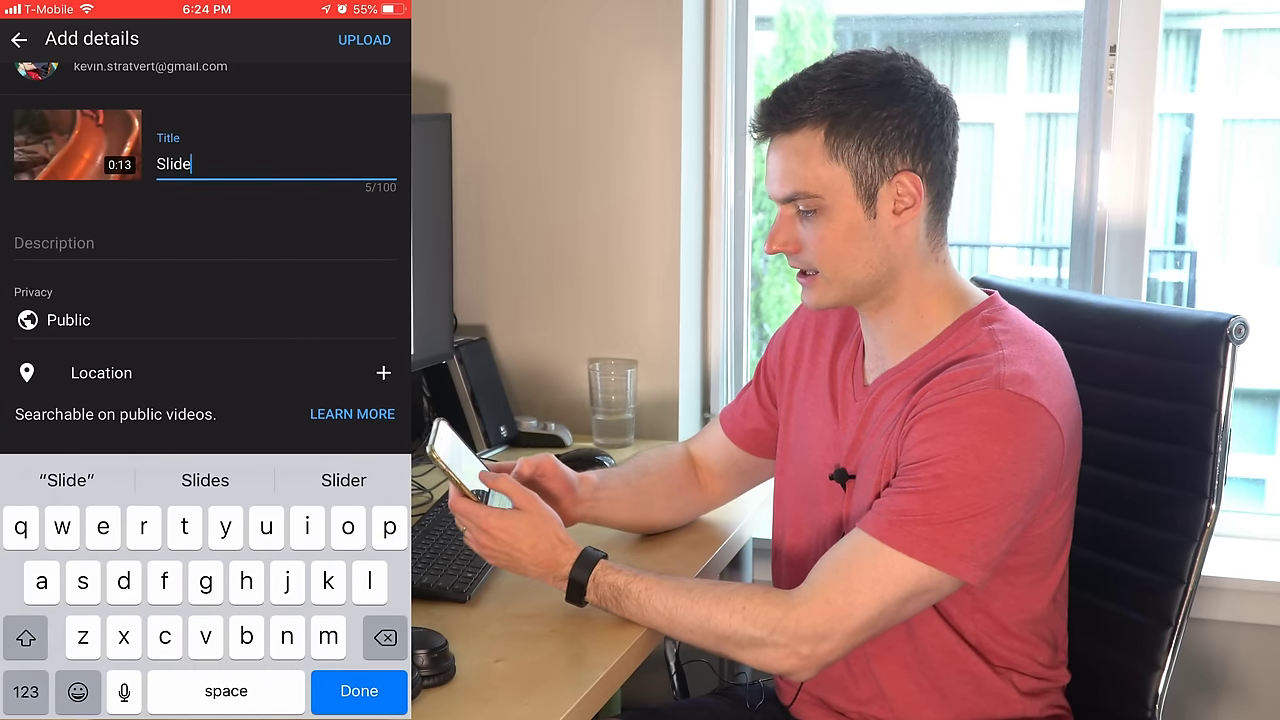
left_click(54, 243)
type("Going ")
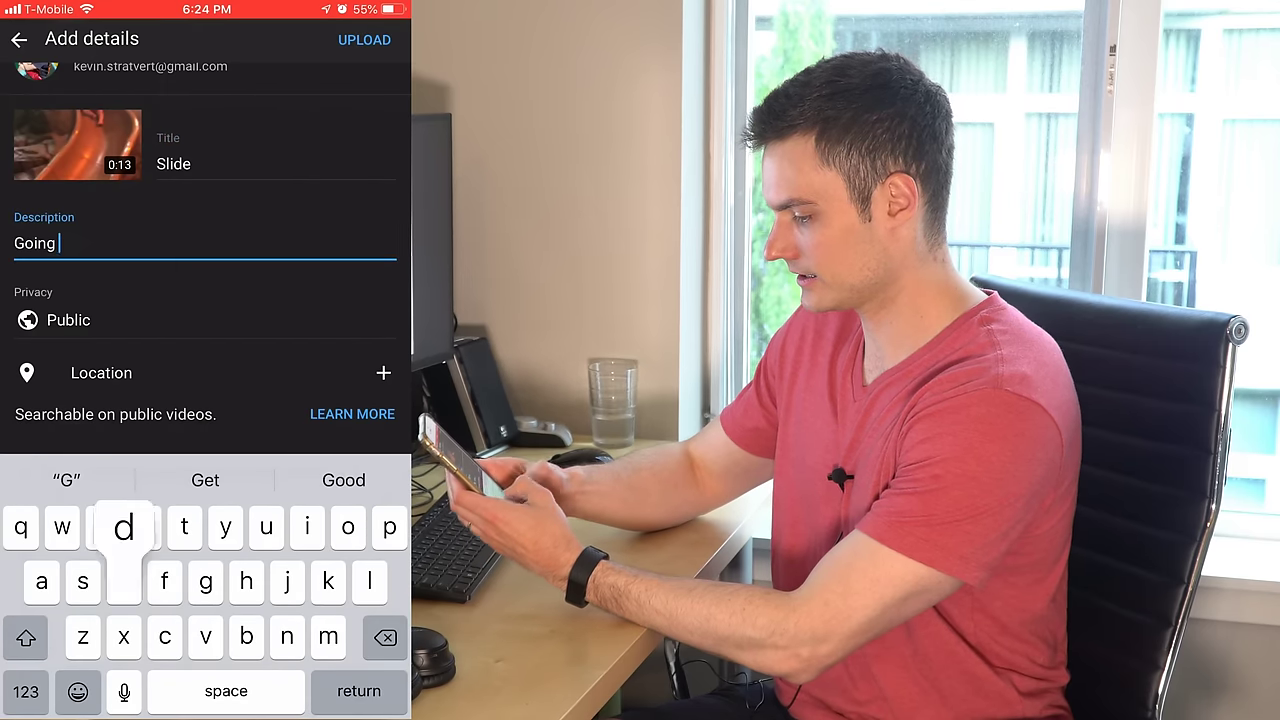
type("down slide")
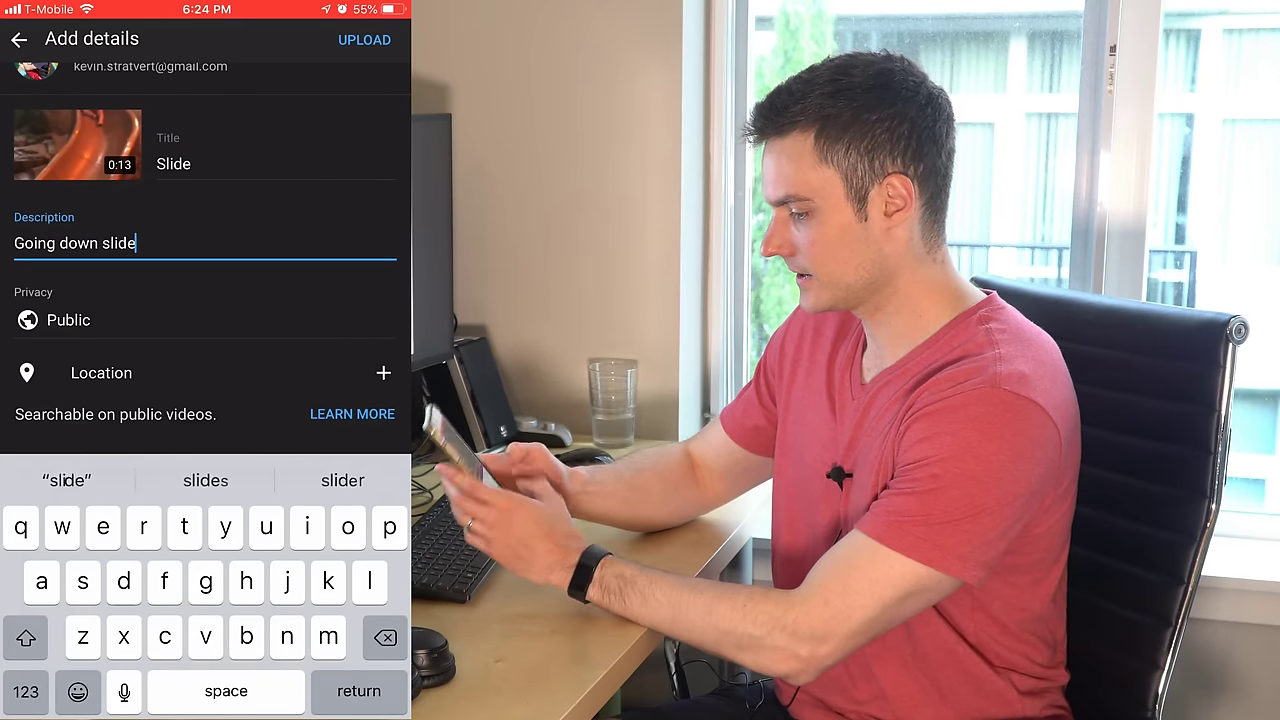
Make the slide clip Unlisted and start the upload.
left_click(68, 320)
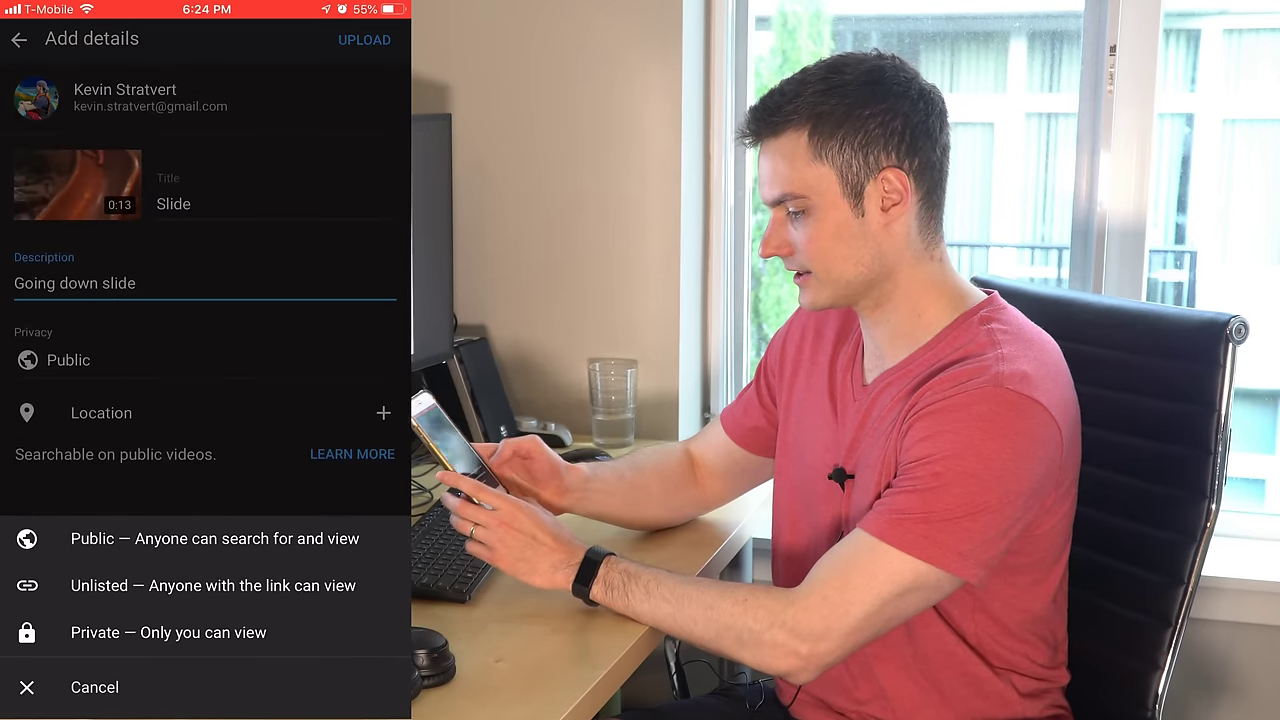
left_click(213, 585)
key("Return")
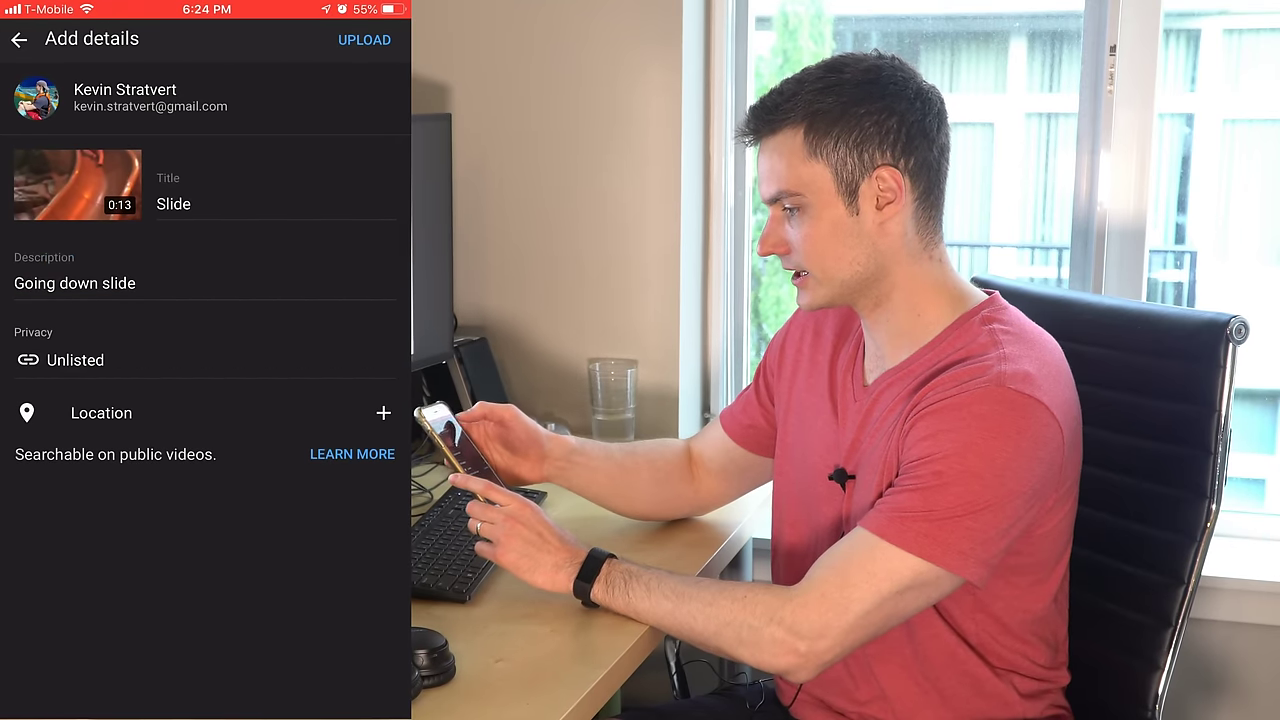
left_click(364, 40)
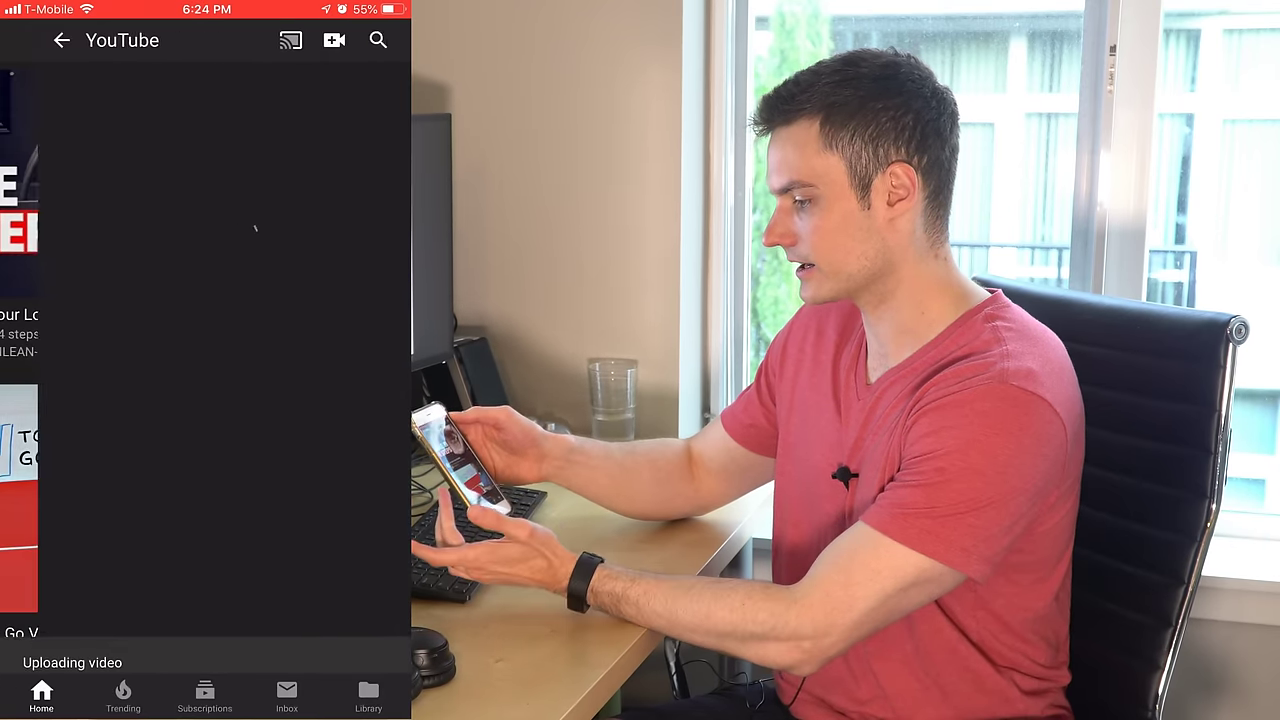